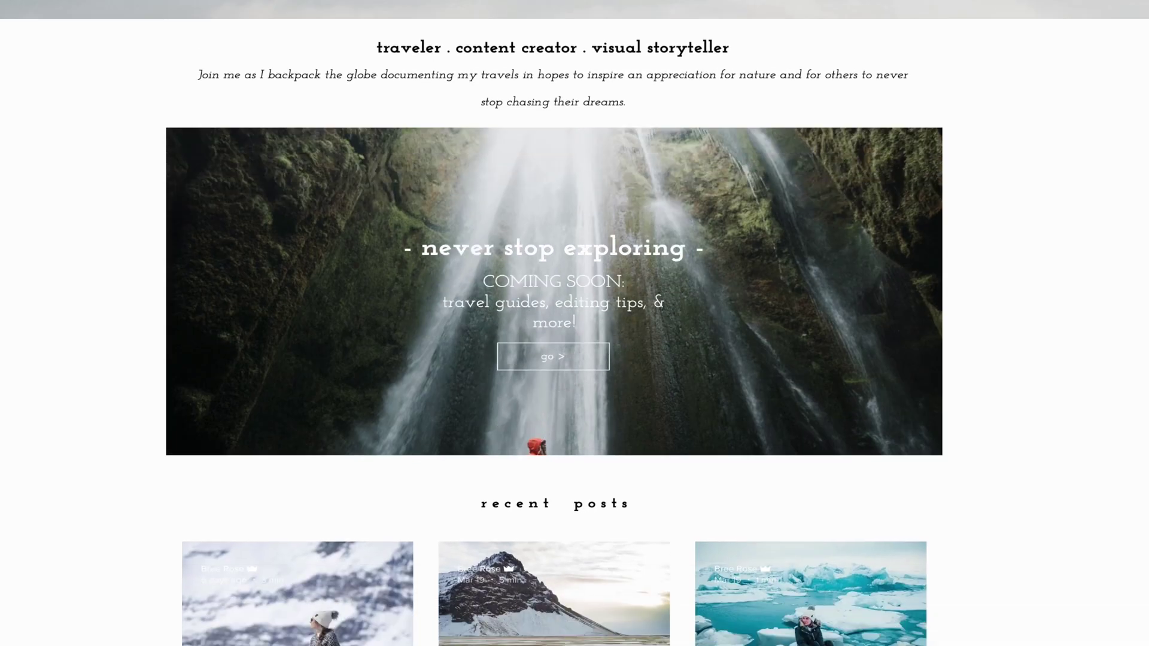
# Step: Browse the travel blog's recent posts and presets sections, and compare the surfer photo's before and after versions in the Guest Editor Section
pyautogui.scroll(-4, 575, 323)
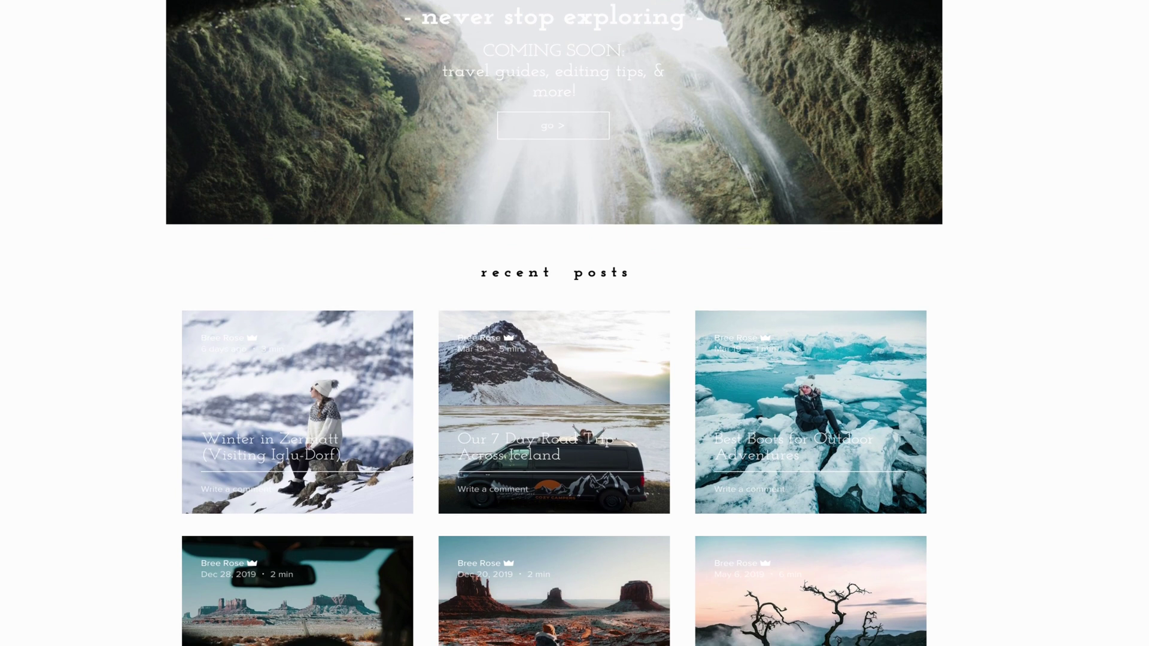
pyautogui.scroll(-15, 554, 323)
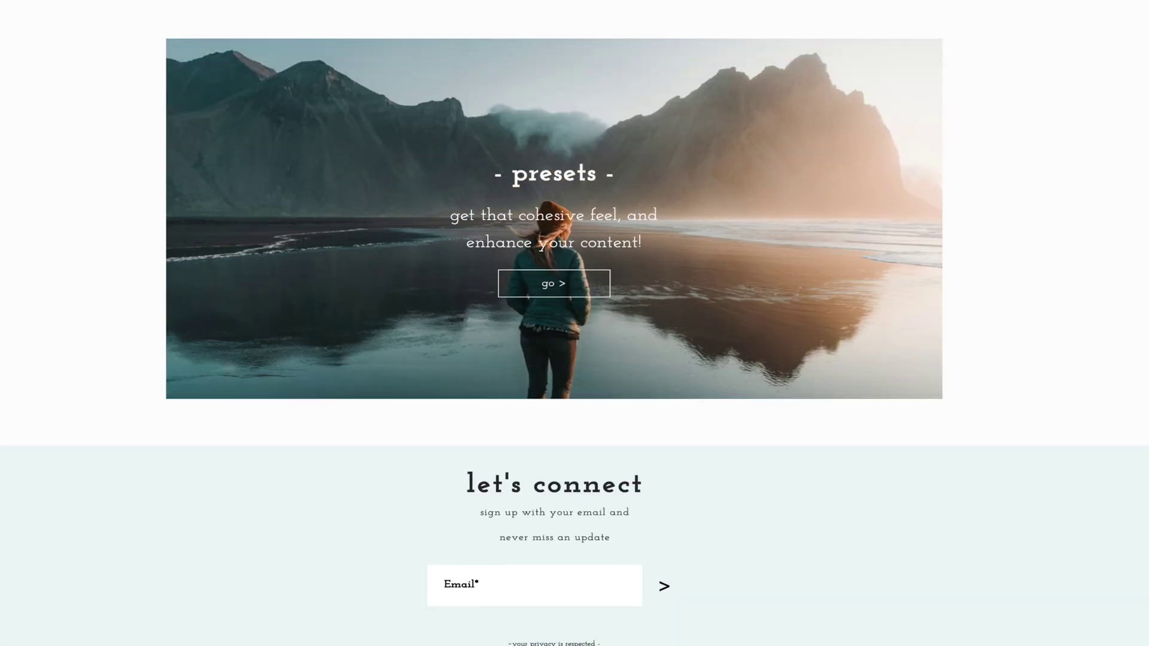
pyautogui.scroll(20, 575, 323)
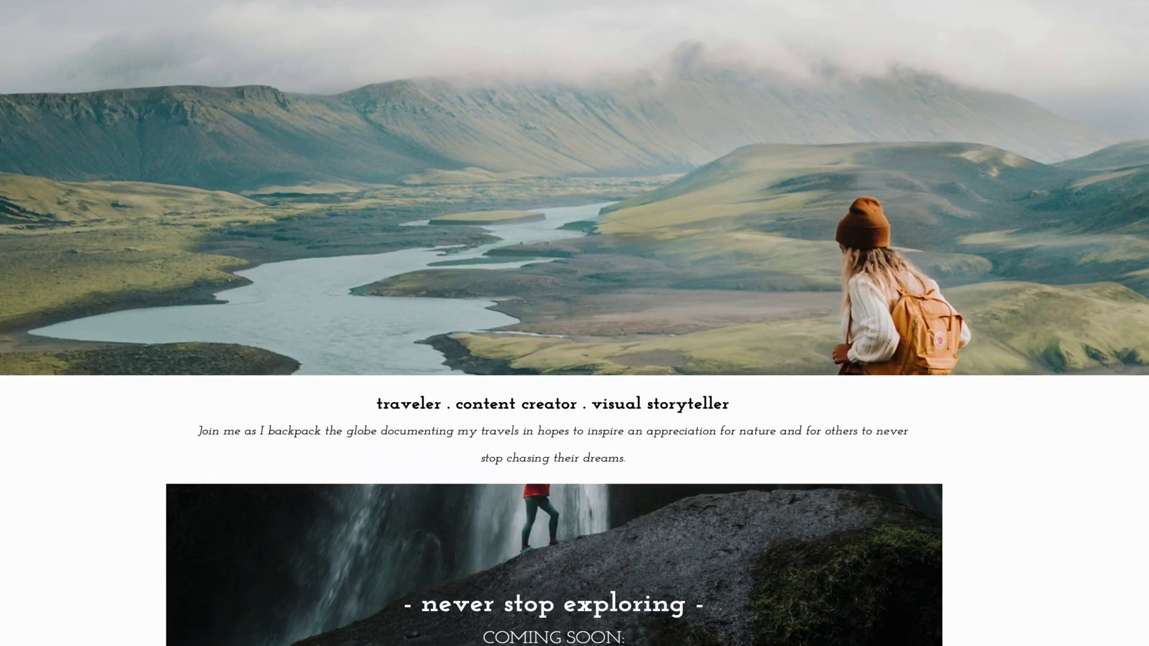
pyautogui.scroll(-7, 575, 323)
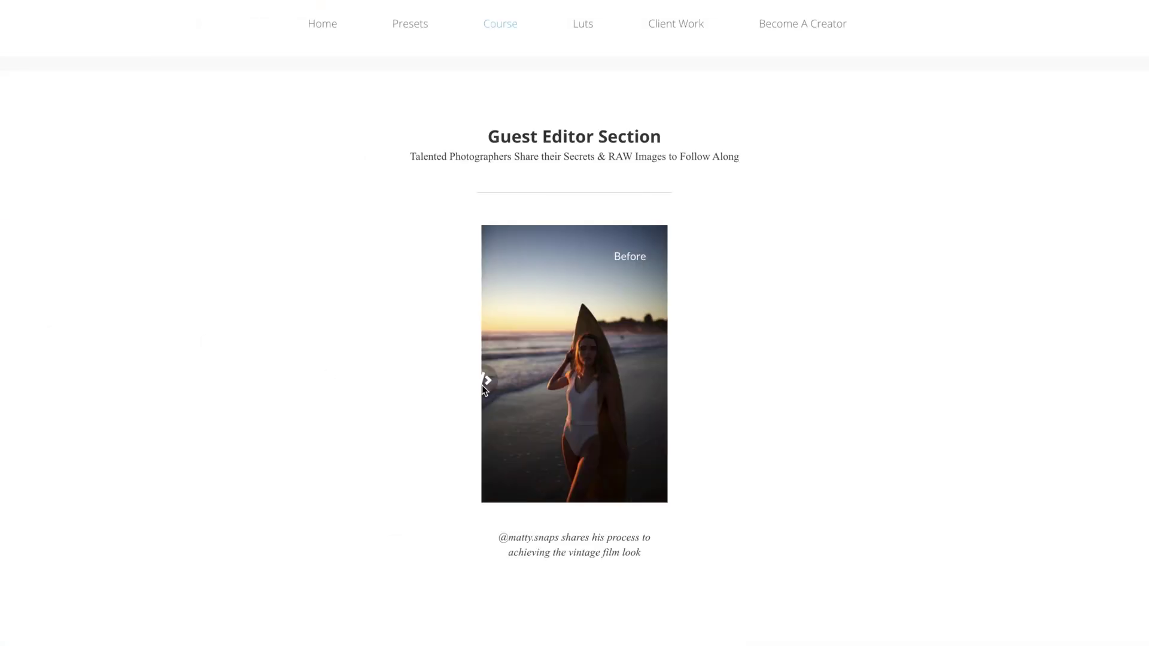
pyautogui.moveTo(485, 388); pyautogui.dragTo(537, 397)
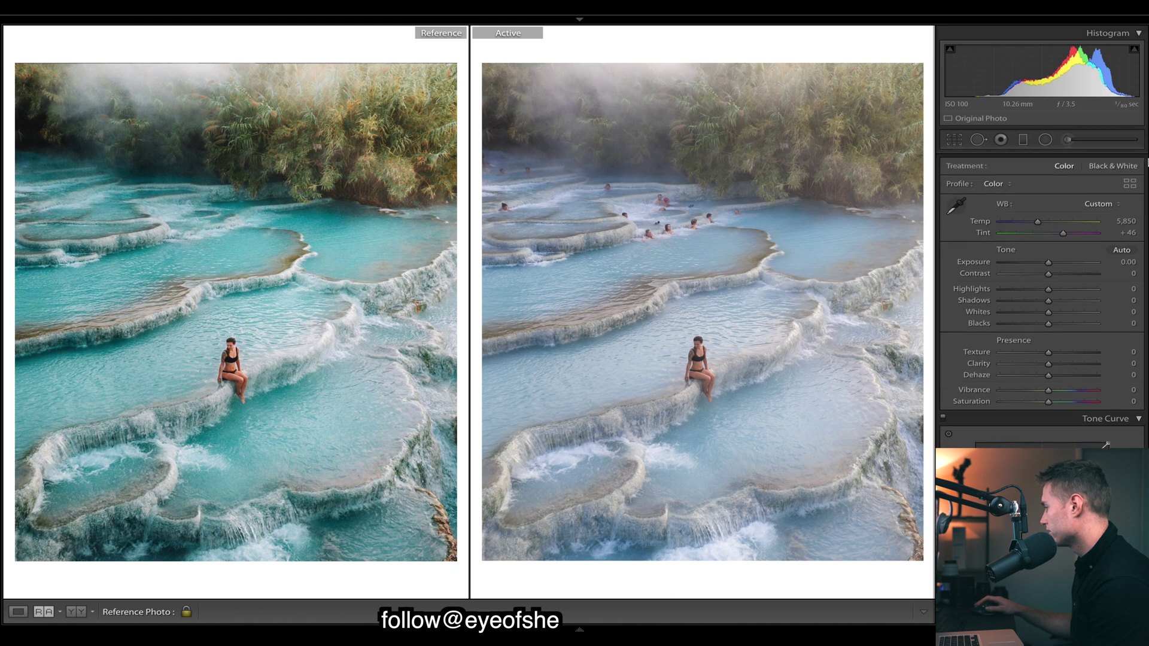
# Step: Undo the settings reset on the active photo and review its 4 x 5 crop without changing it
pyautogui.press('Right')
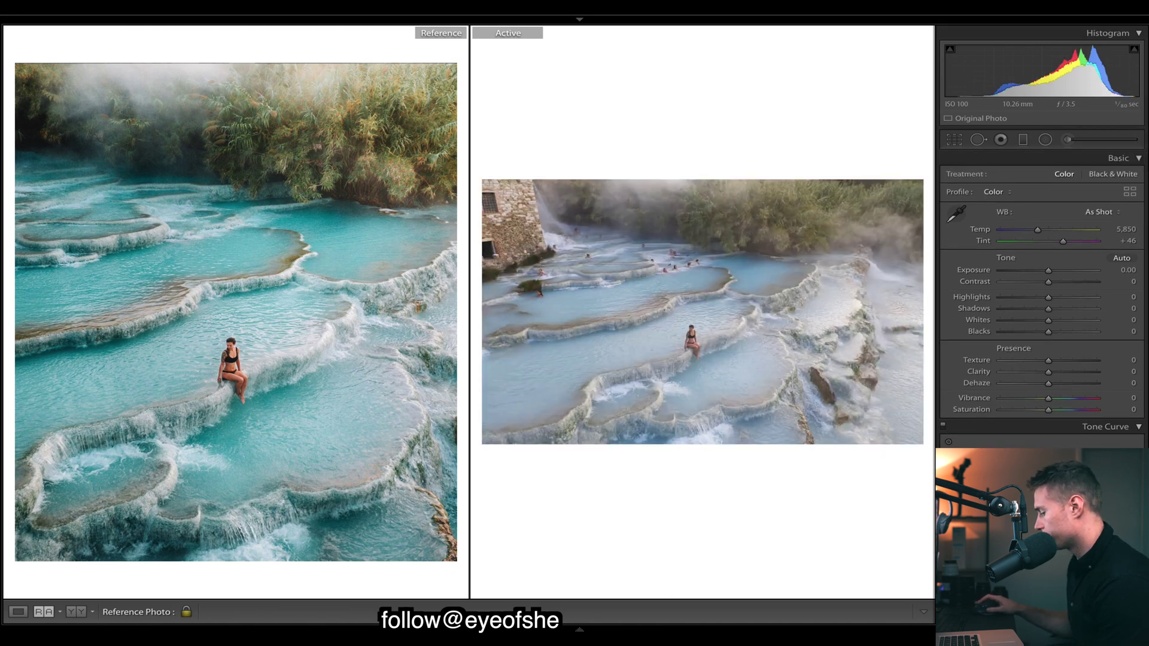
pyautogui.hotkey('ctrl', 'z')
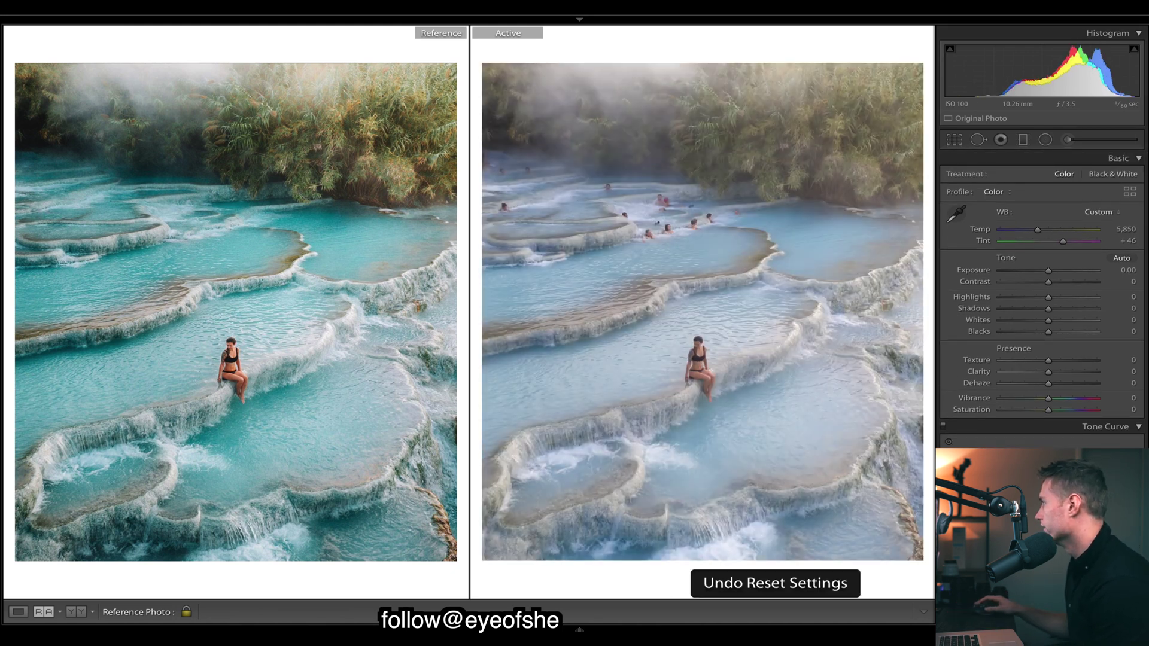
pyautogui.press('r')
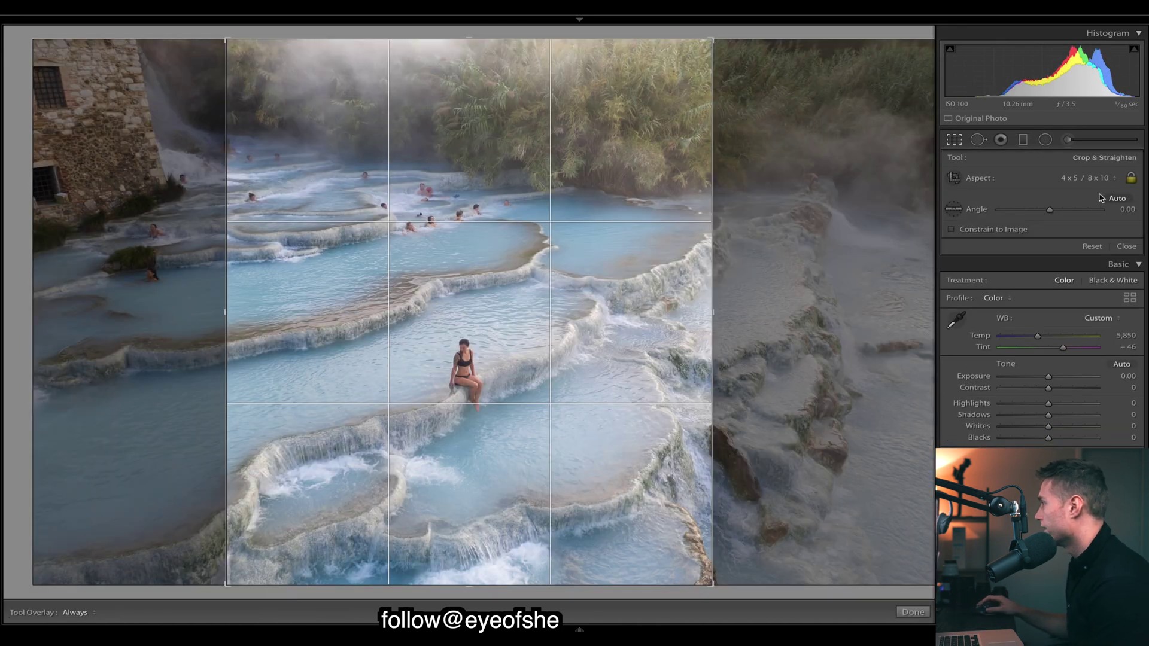
pyautogui.click(900, 614)
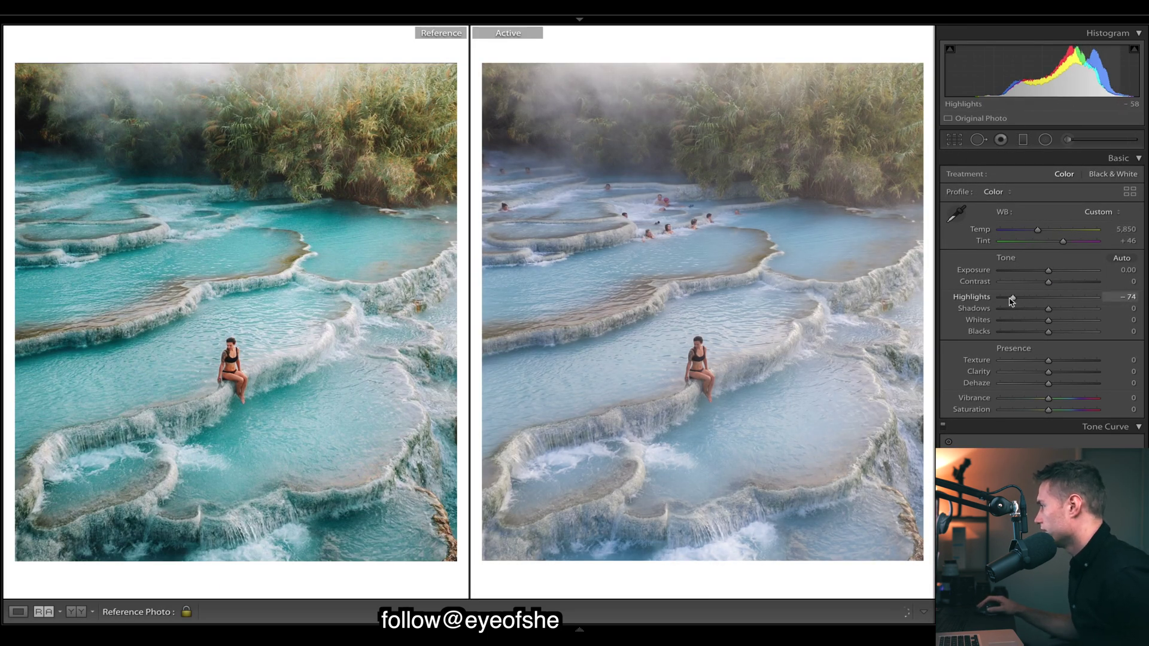
# Step: Set the active photo's Highlights to −86, Shadows to +74, Whites to +34, Blacks to +58 and Exposure to −0.45
pyautogui.moveTo(1003, 300); pyautogui.dragTo(1008, 299)
pyautogui.moveTo(1048, 308); pyautogui.dragTo(1062, 312)
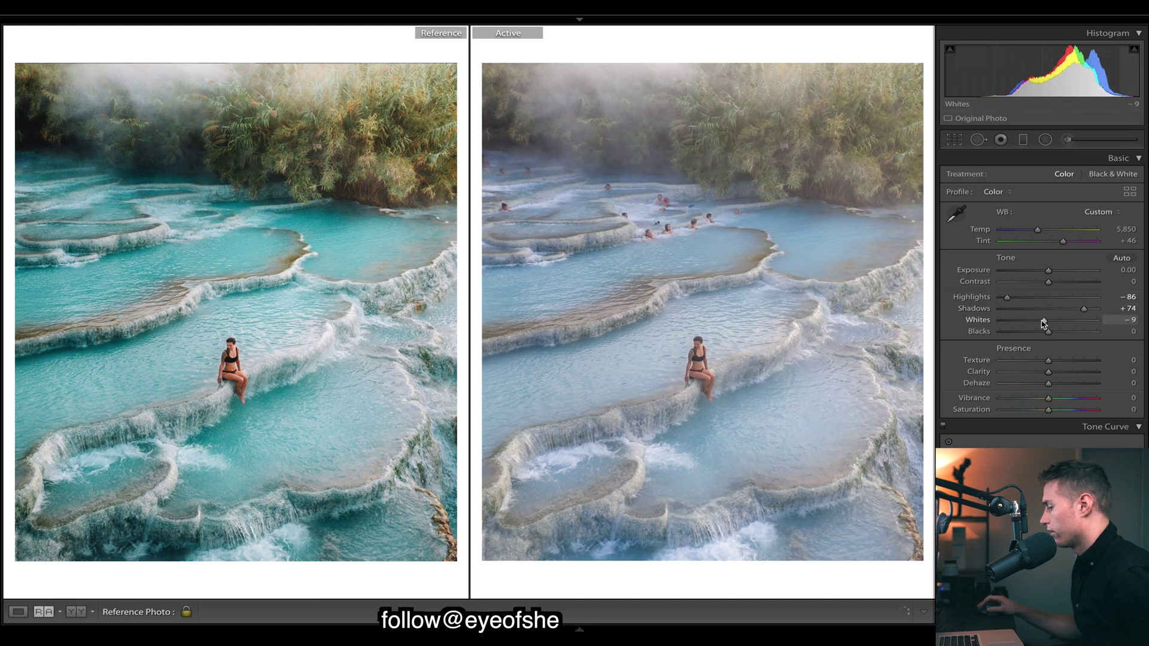
pyautogui.moveTo(1054, 323)
pyautogui.mouseDown()
pyautogui.moveTo(1064, 322)
pyautogui.moveTo(1057, 330)
pyautogui.mouseUp()
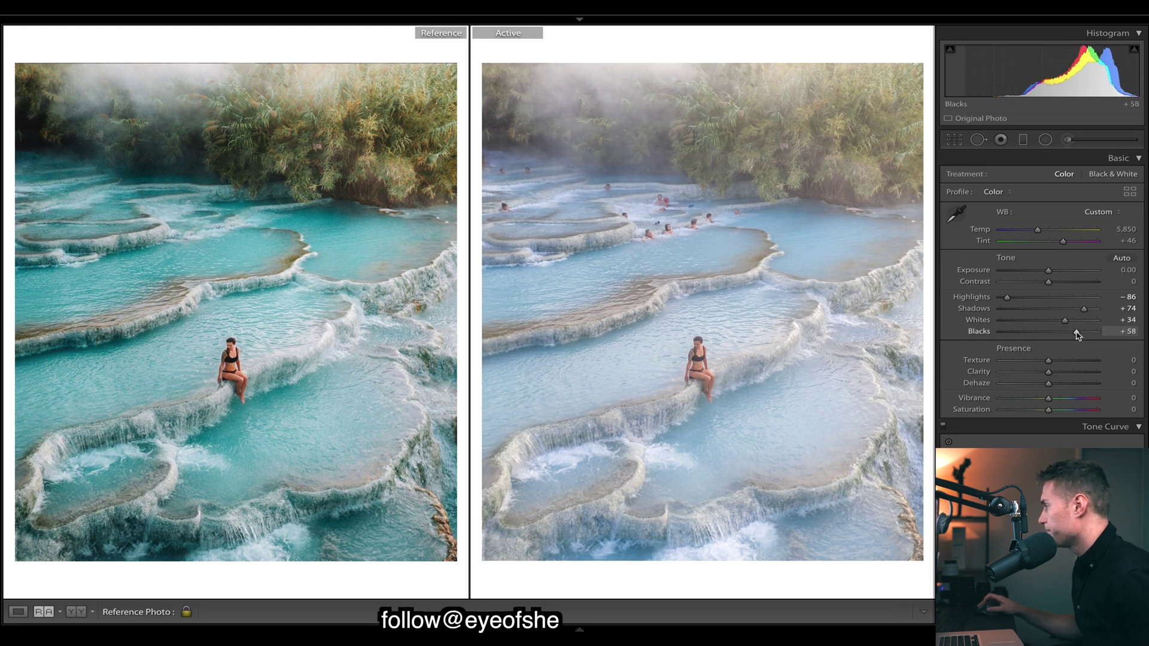
pyautogui.moveTo(1049, 270); pyautogui.dragTo(1047, 274)
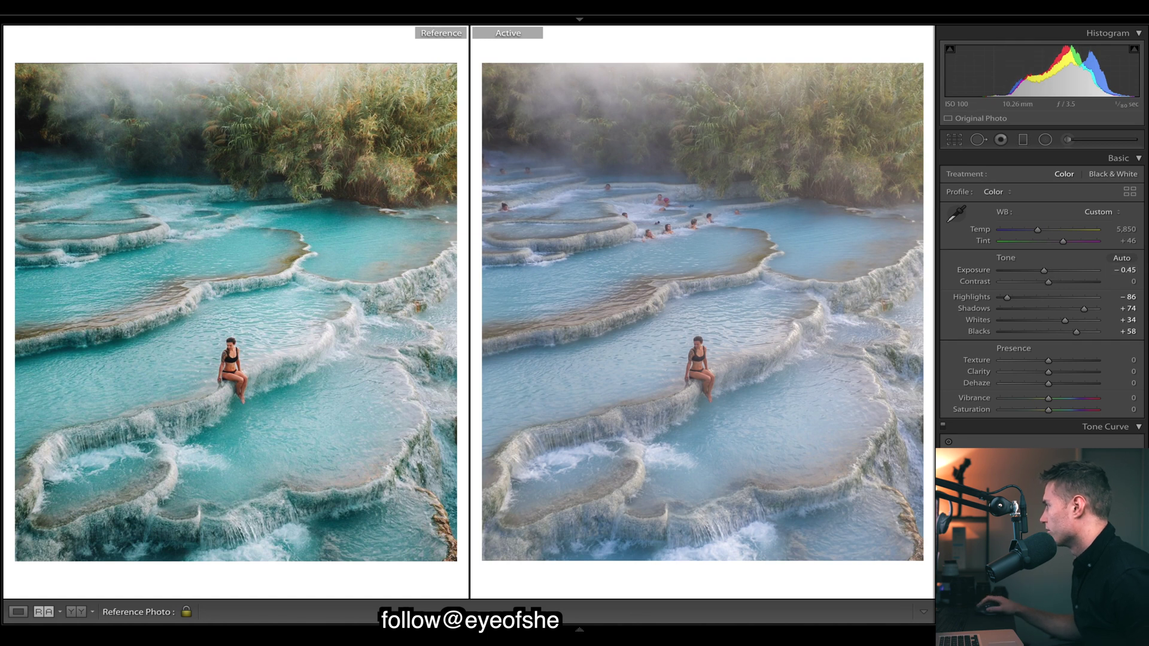
# Step: Shape the red, green and blue channel tone curves, pulling down the shadows and bringing the midtones back to the diagonal
pyautogui.scroll(-3, 1041, 299)
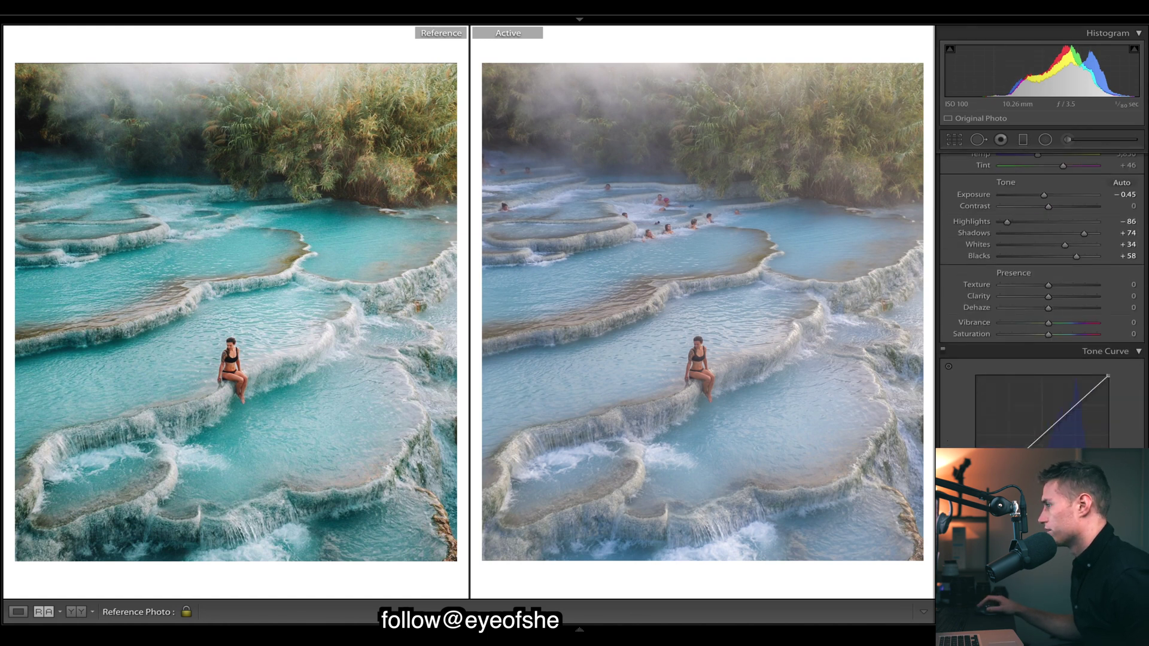
pyautogui.moveTo(1042, 435)
pyautogui.mouseDown()
pyautogui.moveTo(1047, 454)
pyautogui.moveTo(1020, 471)
pyautogui.moveTo(1041, 439)
pyautogui.mouseUp()
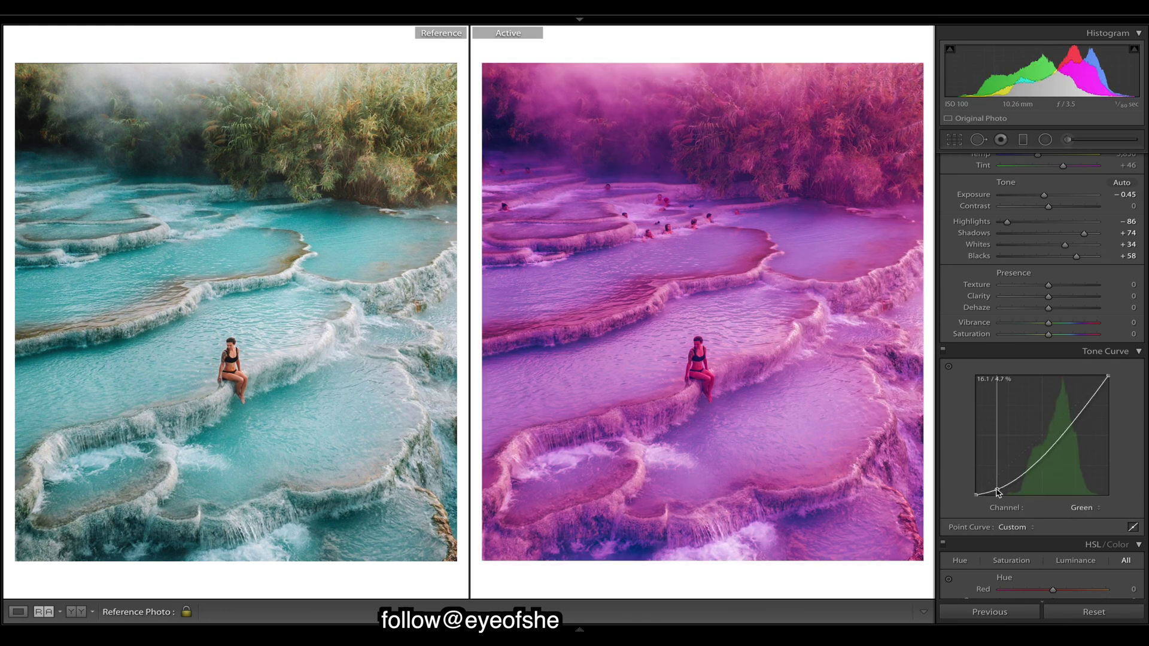
pyautogui.moveTo(1040, 457); pyautogui.dragTo(1039, 438)
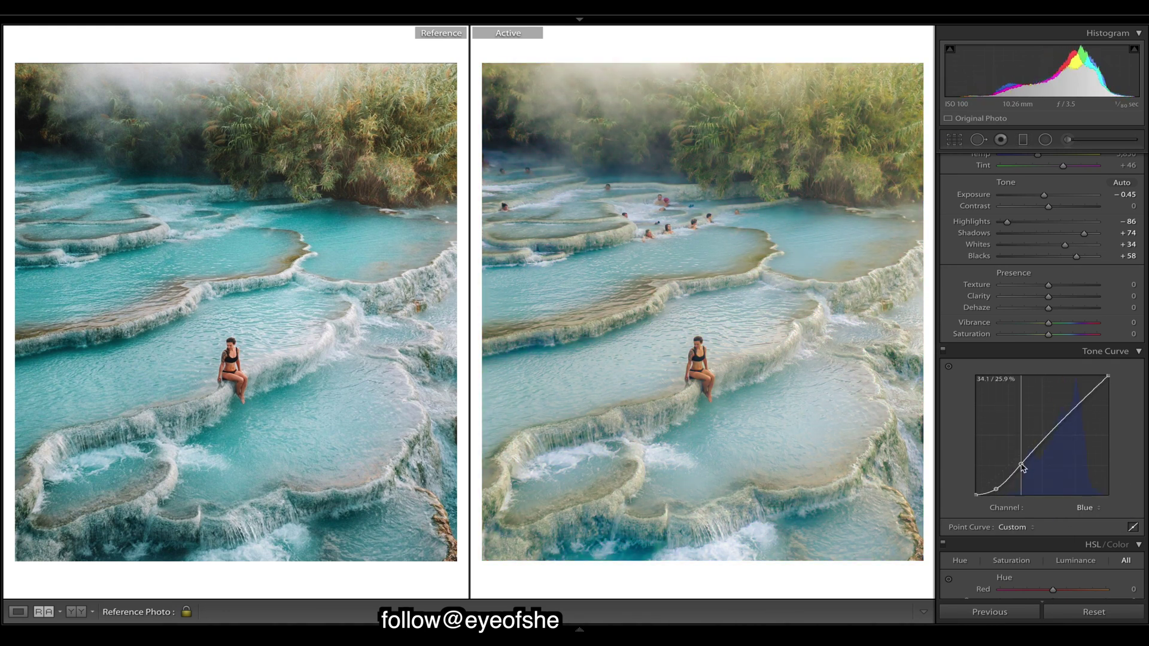
pyautogui.moveTo(1040, 452); pyautogui.dragTo(1041, 438)
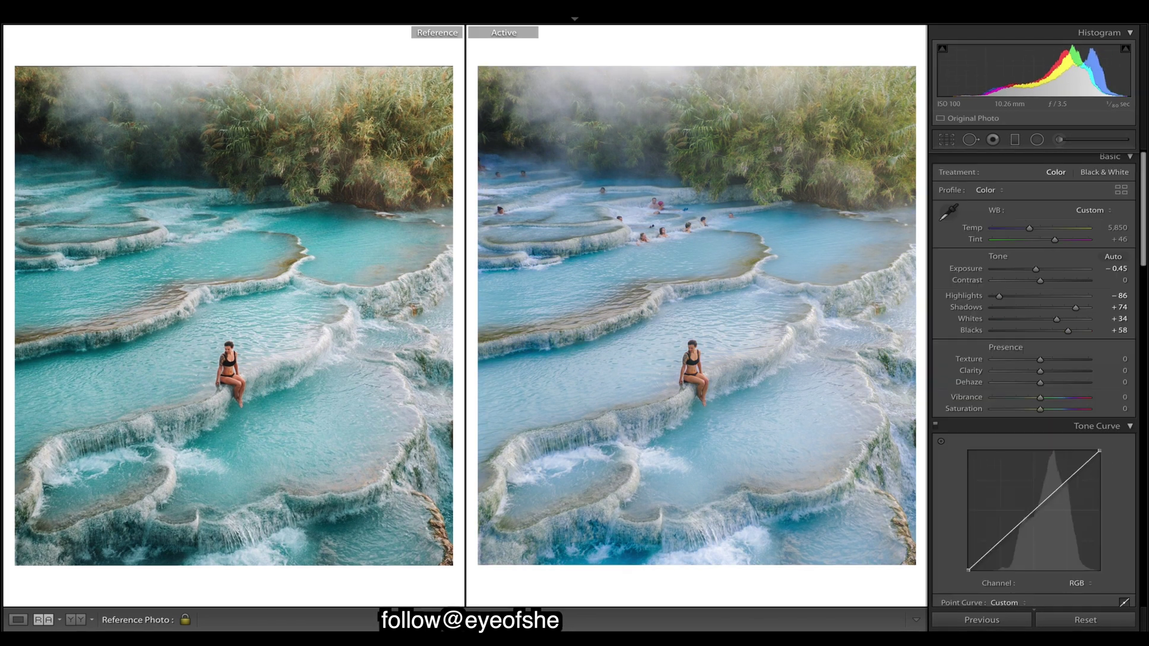
# Step: Add shadow, midtone and highlight points to the RGB tone curve and lower its white endpoint slightly
pyautogui.scroll(-3, 1017, 359)
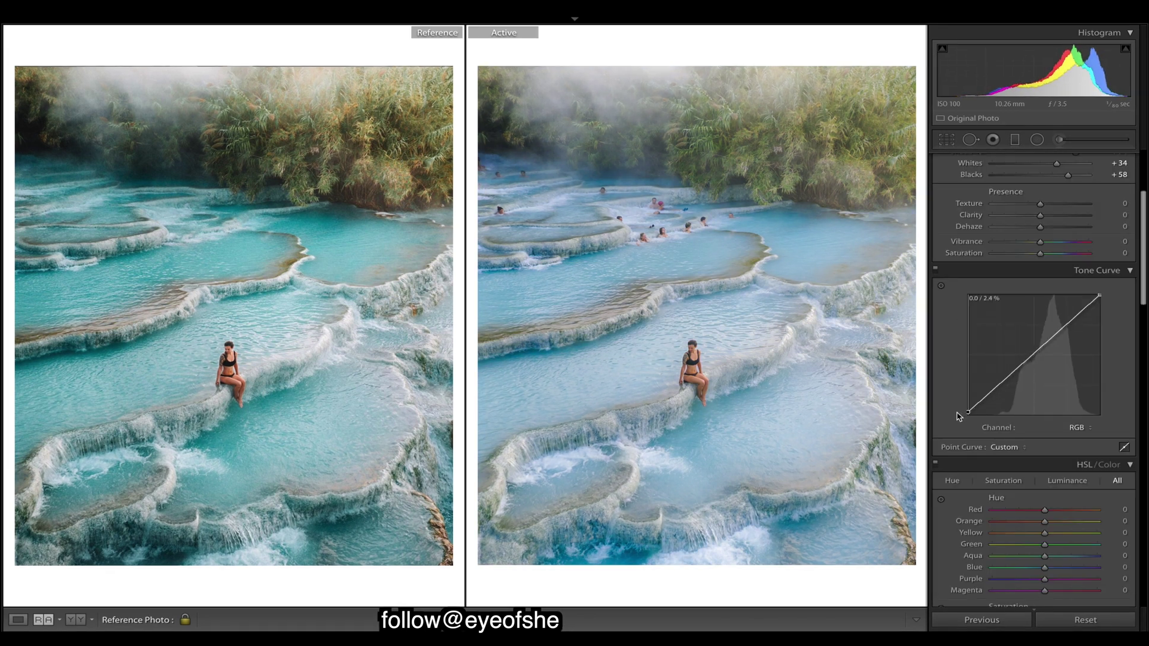
pyautogui.moveTo(996, 398); pyautogui.dragTo(997, 393)
pyautogui.click(1028, 363)
pyautogui.click(1065, 327)
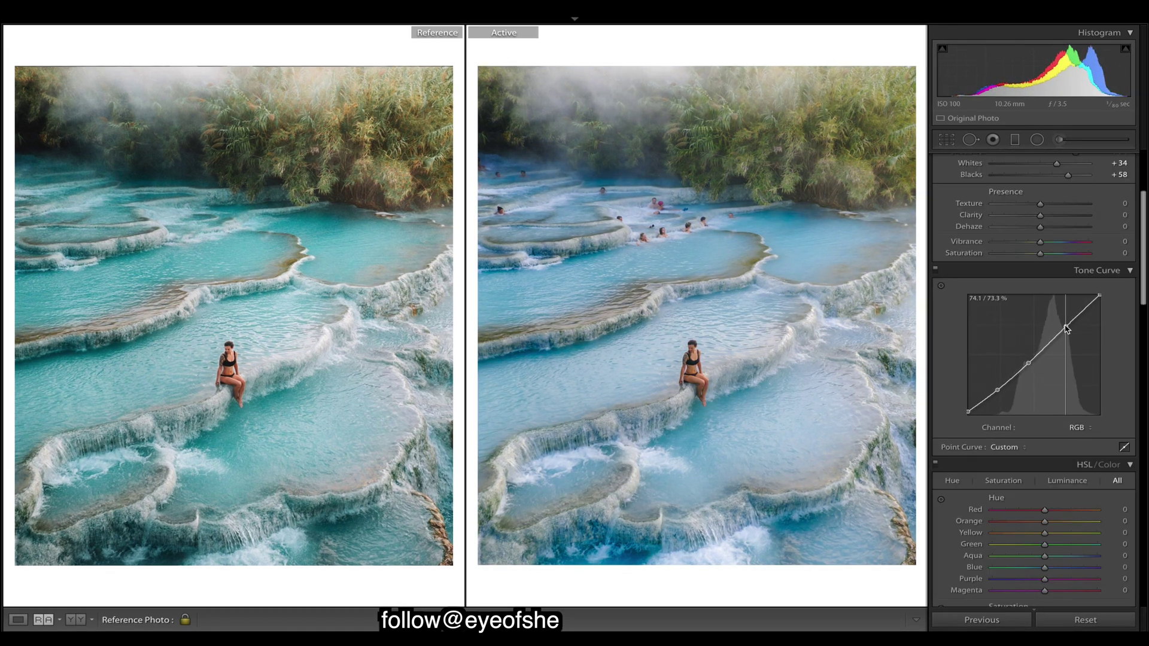
pyautogui.moveTo(1100, 295); pyautogui.dragTo(1107, 307)
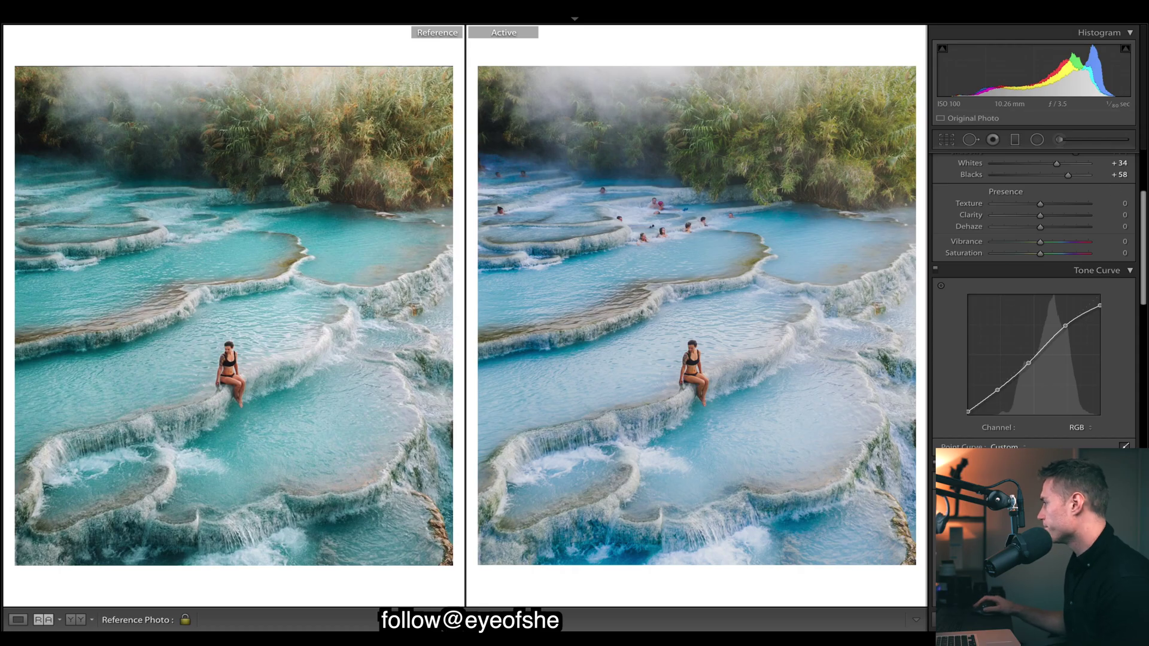
# Step: Compare the photo with the tone curve adjustments off and on, and try raising the RGB curve's white endpoint
pyautogui.click(1086, 436)
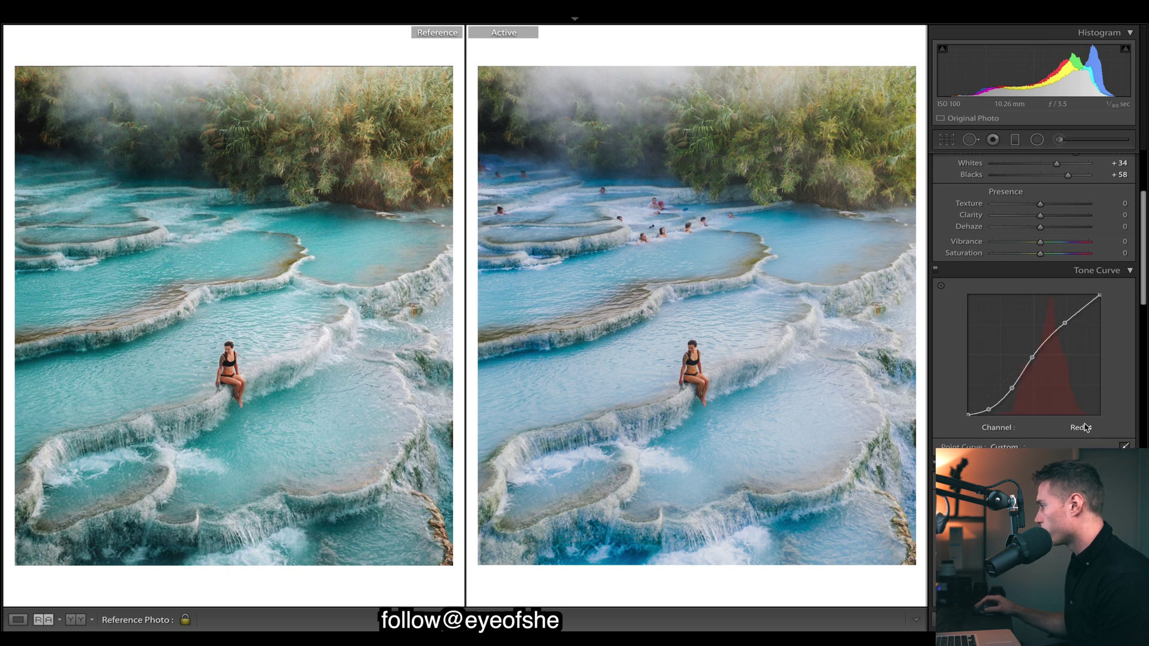
pyautogui.click(937, 273)
pyautogui.click(937, 273)
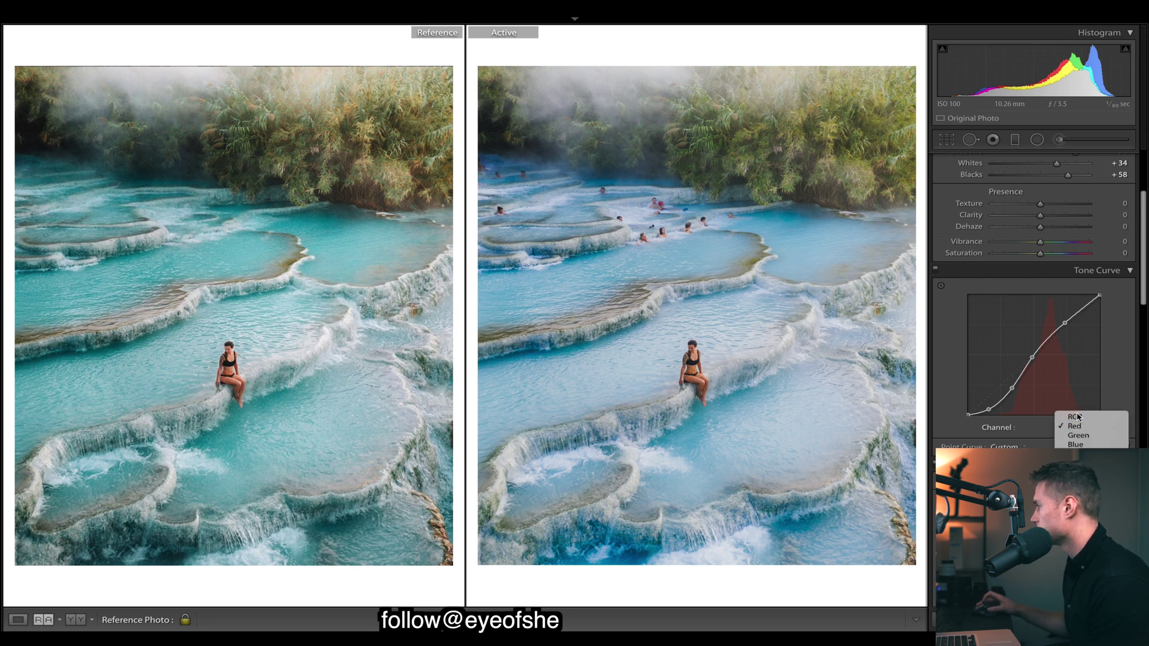
pyautogui.click(1076, 417)
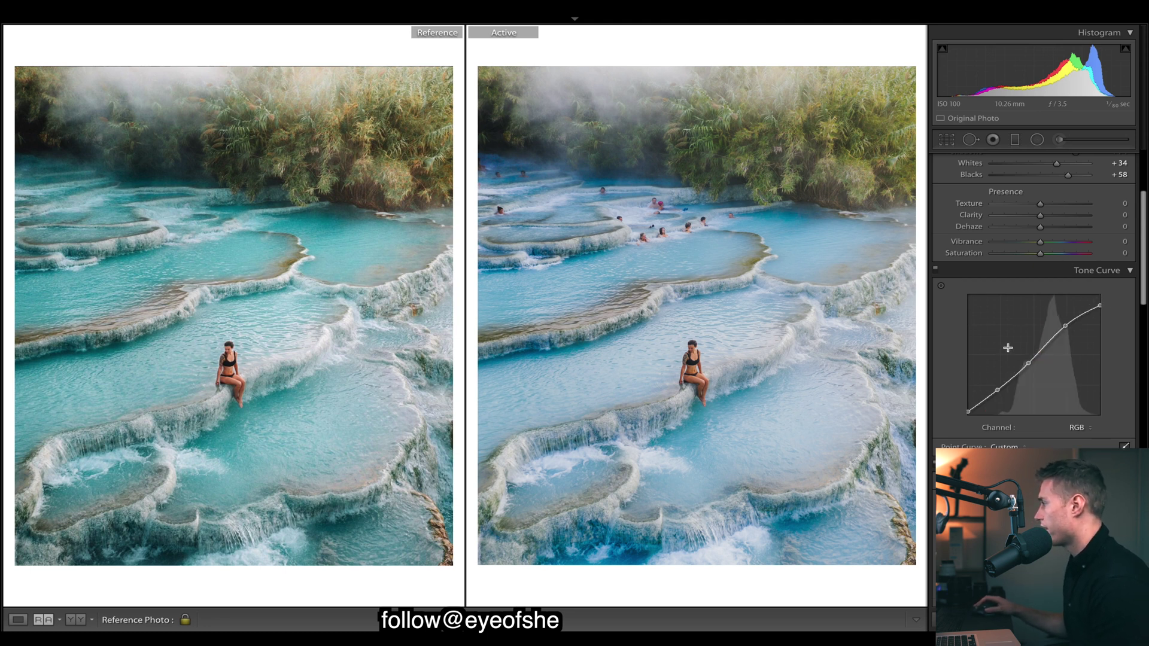
pyautogui.moveTo(1098, 308); pyautogui.dragTo(1100, 296)
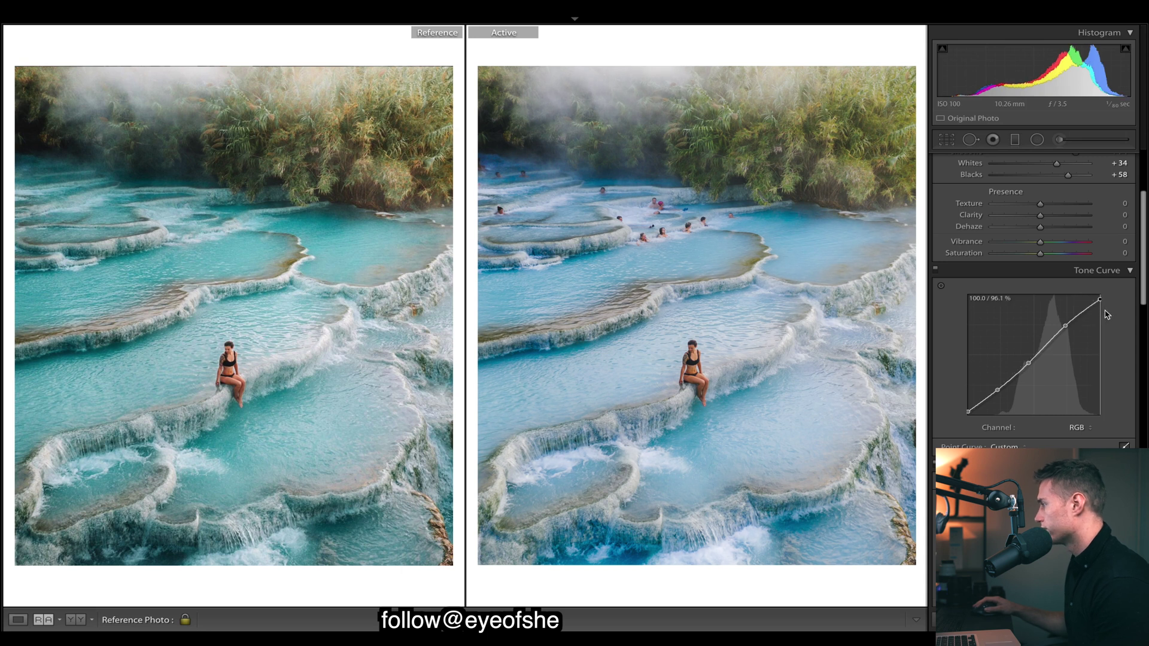
pyautogui.hotkey('ctrl', 'z')
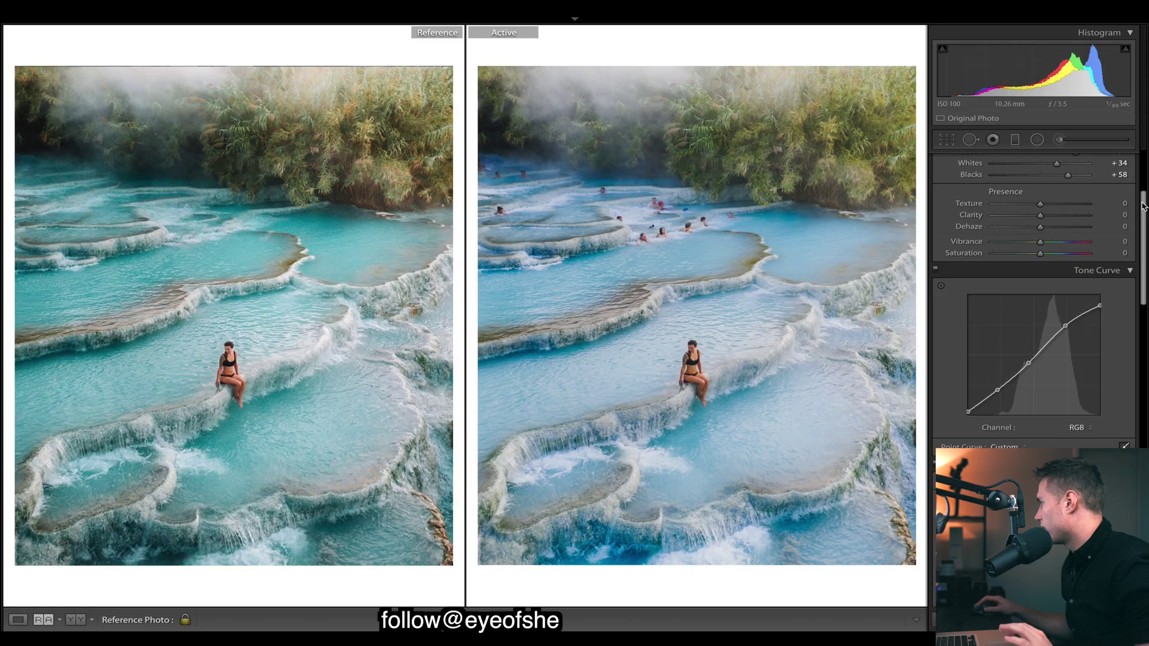
# Step: Adjust the basic tone to Shadows +51, Whites +36 and Blacks +61, and set Vibrance to +49
pyautogui.moveTo(1141, 205); pyautogui.dragTo(1140, 183)
pyautogui.scroll(2, 1040, 336)
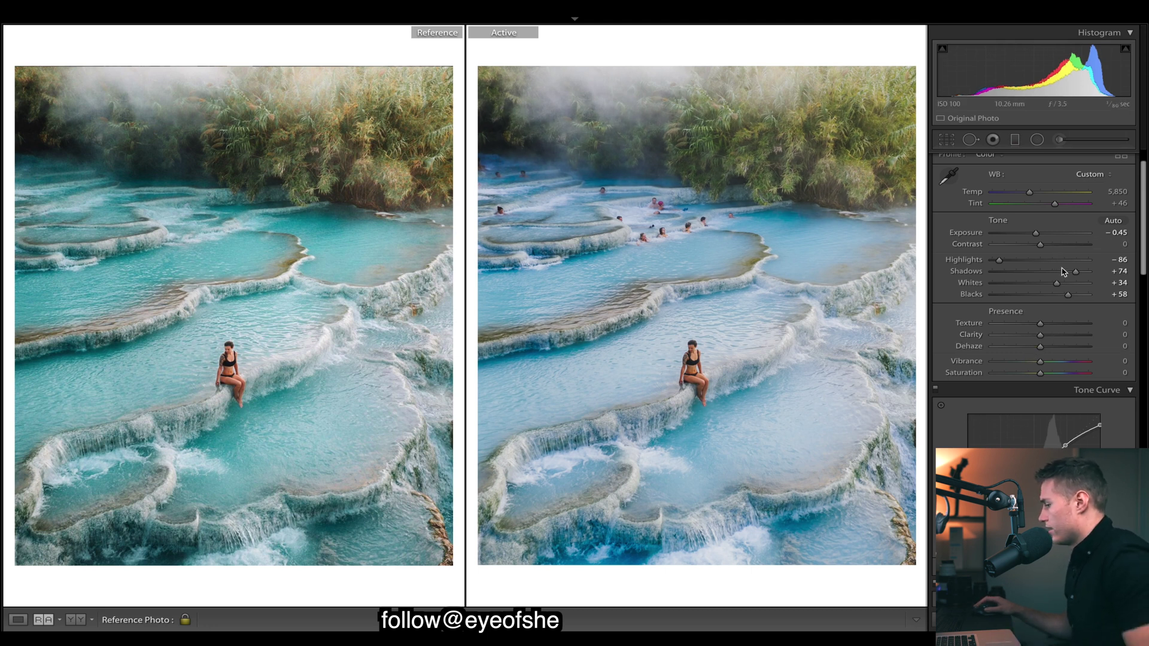
pyautogui.moveTo(1068, 272); pyautogui.dragTo(1064, 274)
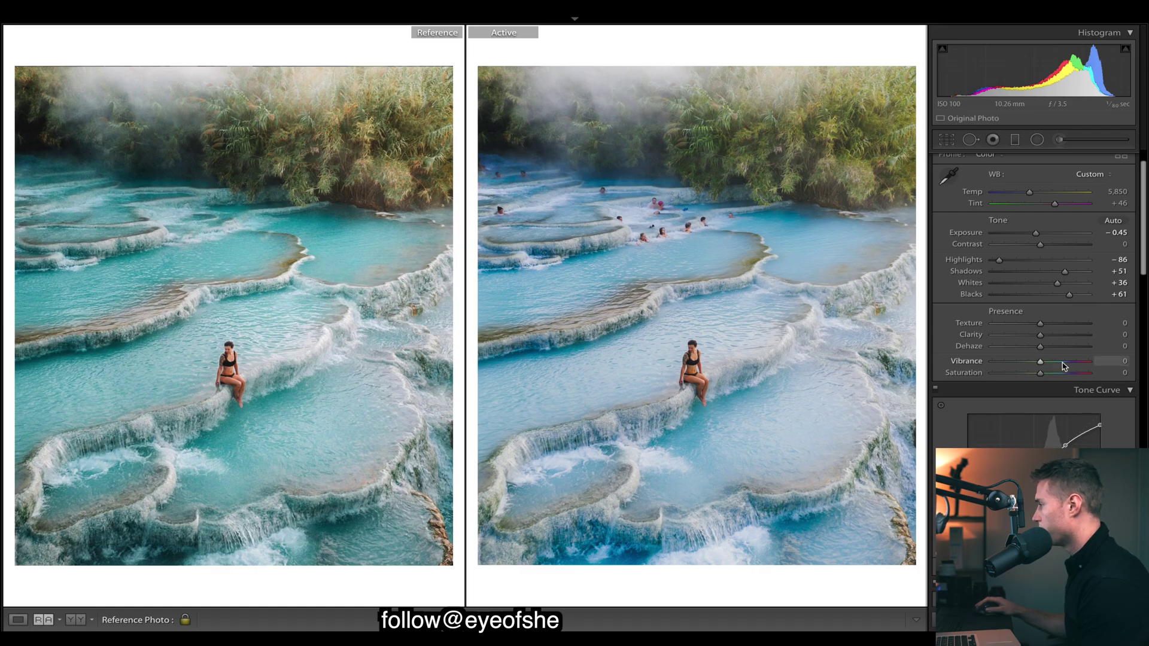
pyautogui.click(1062, 361)
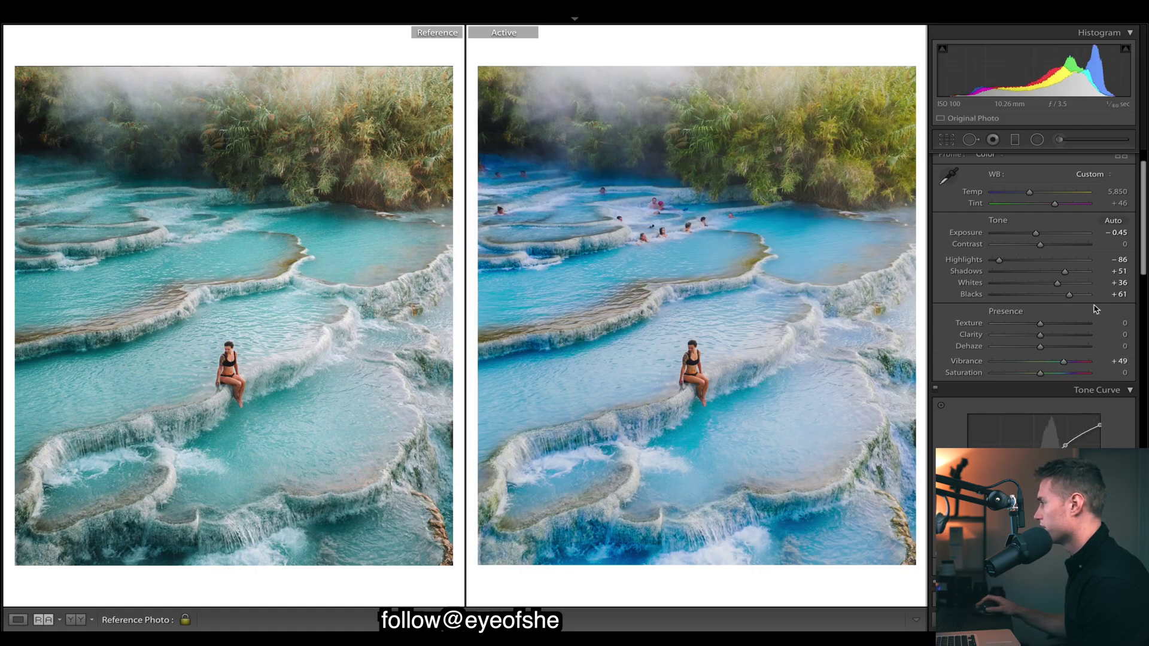
# Step: Reduce the HSL color saturations, including Red −51, Orange −50, Yellow −49 and Green −47, and set Vibrance to +64
pyautogui.scroll(-10, 1057, 374)
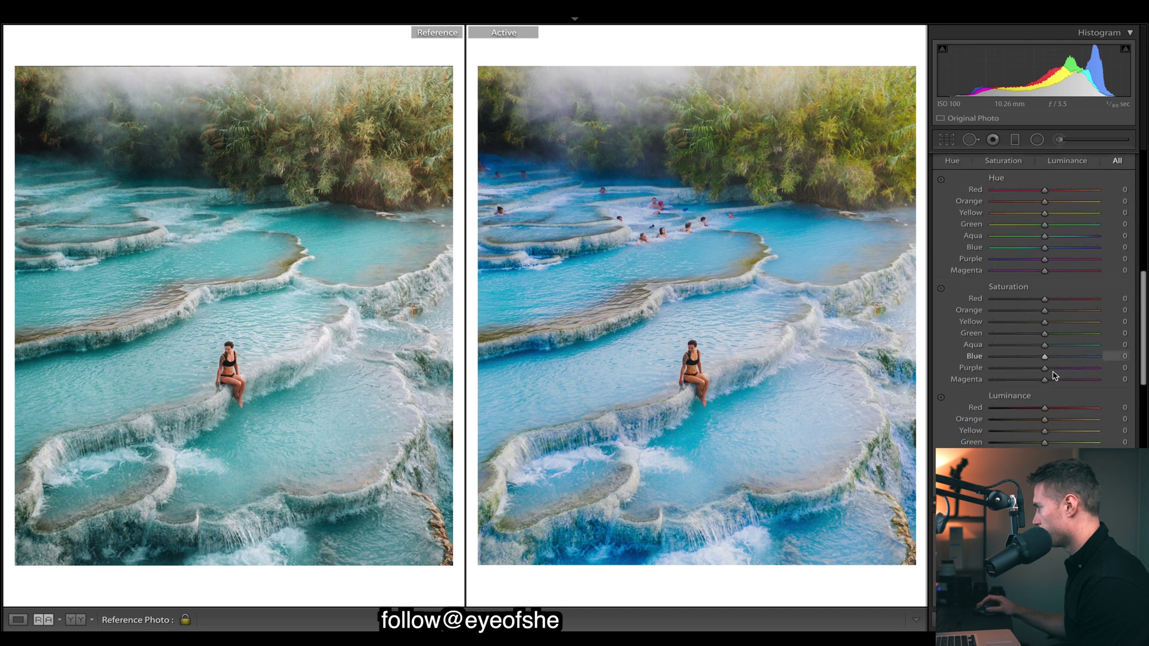
pyautogui.click(1018, 322)
pyautogui.click(1019, 333)
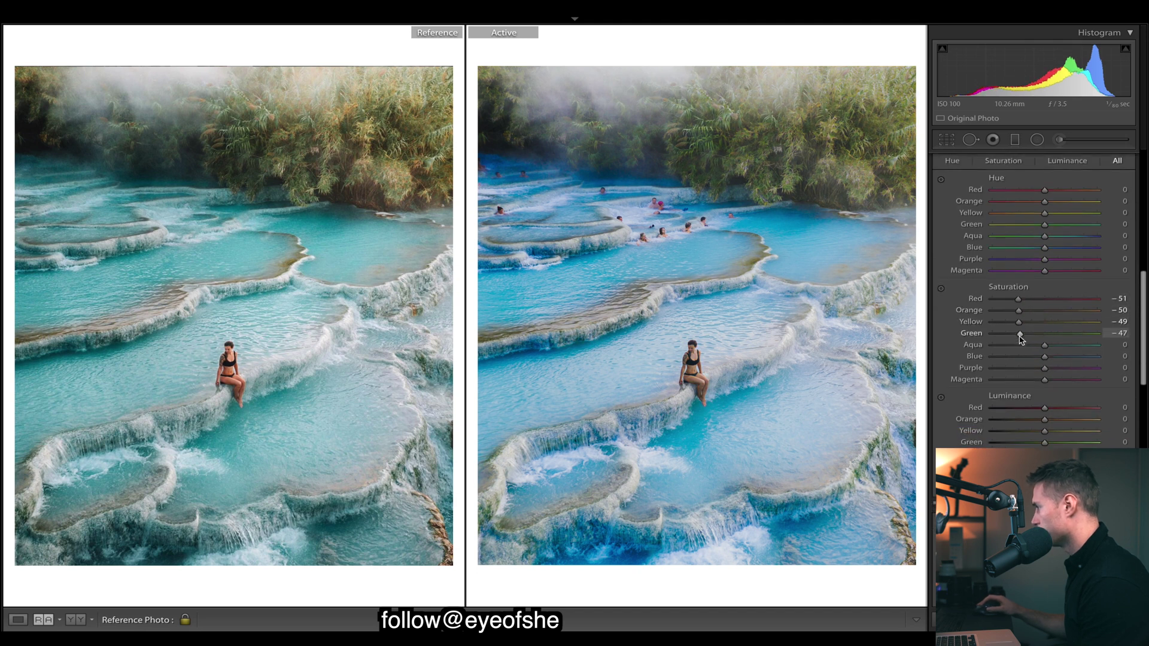
pyautogui.click(1021, 356)
pyautogui.moveTo(1143, 292); pyautogui.dragTo(1144, 206)
pyautogui.moveTo(1063, 254); pyautogui.dragTo(1070, 256)
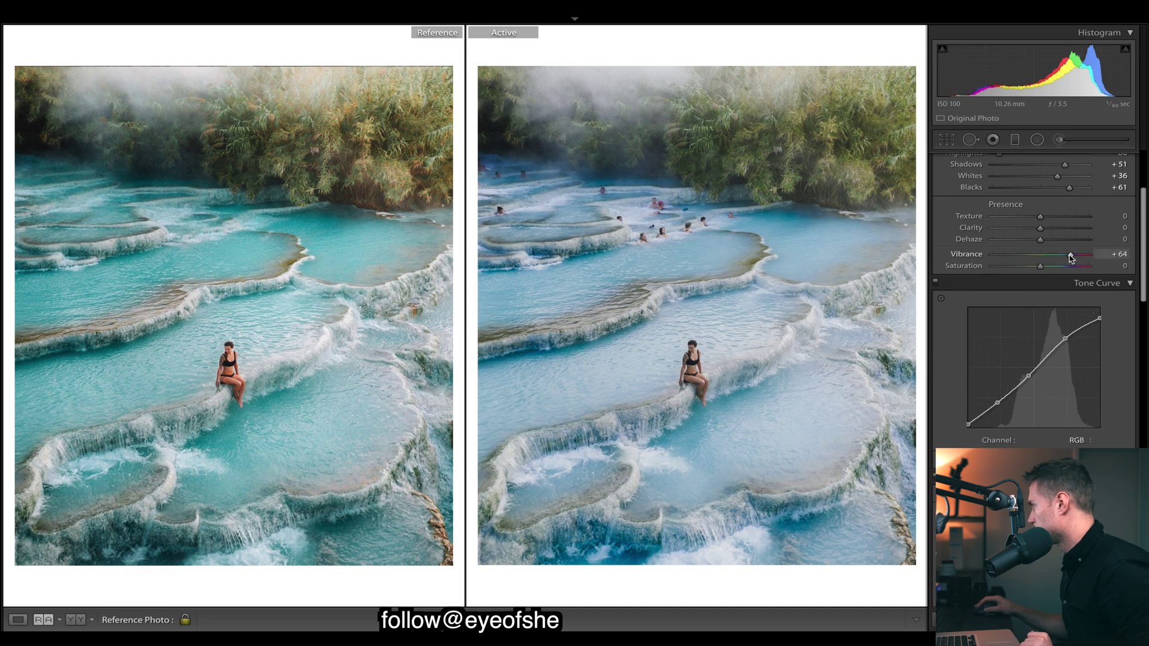
# Step: Set the HSL hues to Aqua −21 and Blue −36, and their saturations to Aqua −36 and Blue −59
pyautogui.scroll(-5, 1031, 489)
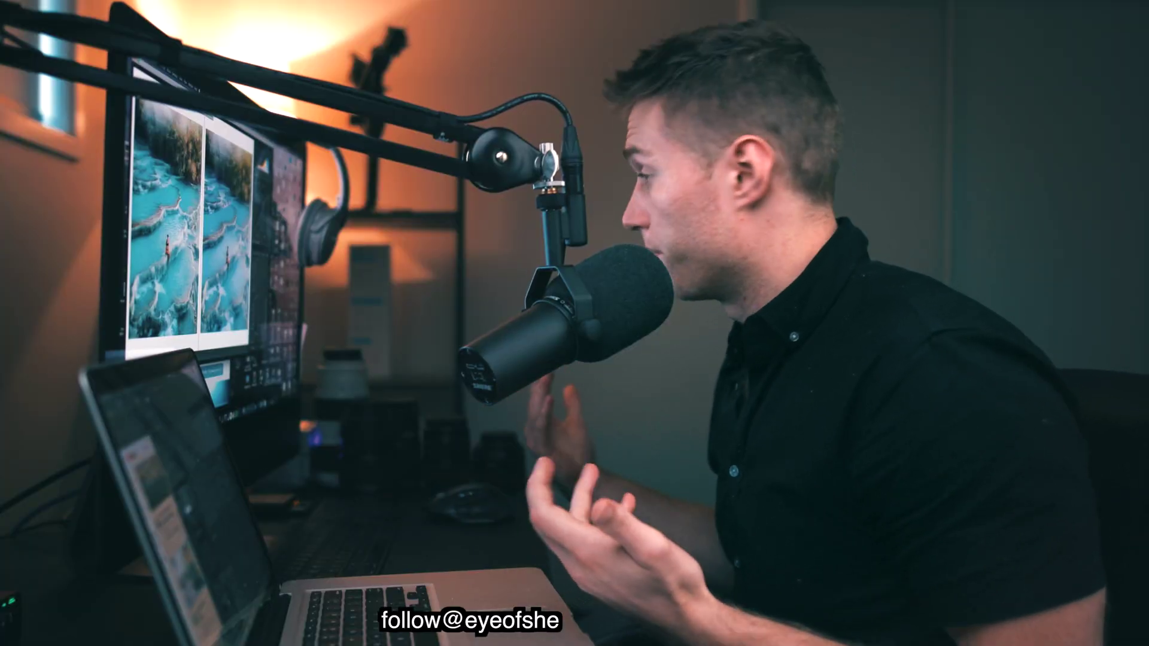
pyautogui.scroll(-2, 1123, 247)
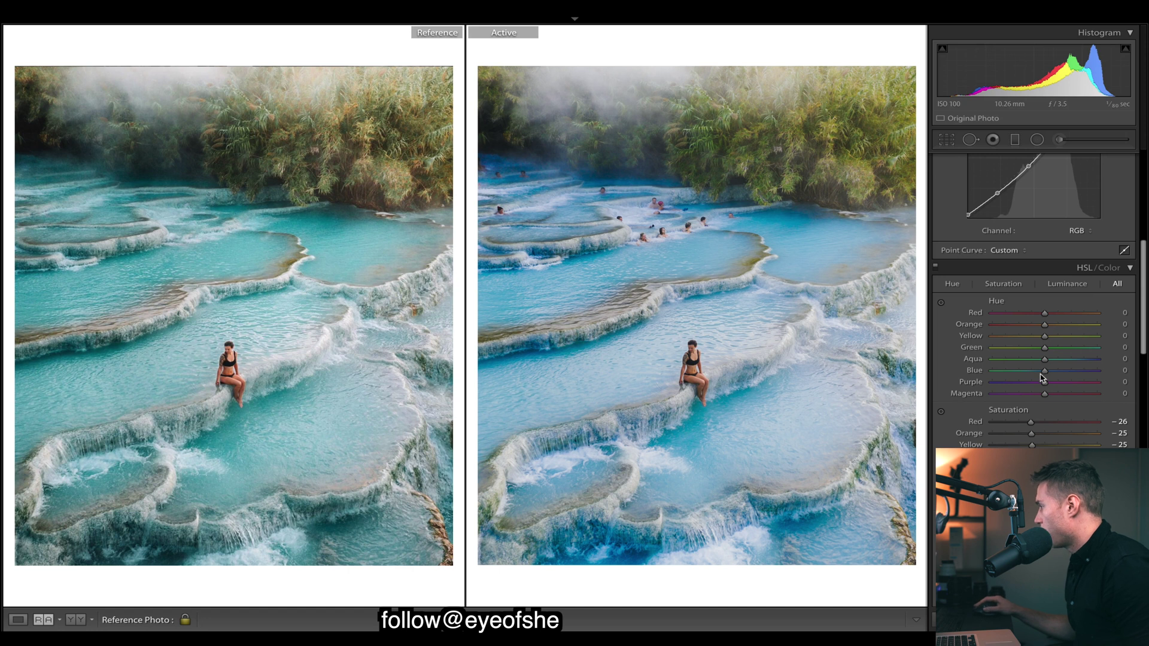
pyautogui.moveTo(1043, 361)
pyautogui.mouseDown()
pyautogui.moveTo(1098, 361)
pyautogui.moveTo(1007, 373)
pyautogui.moveTo(1025, 374)
pyautogui.mouseUp()
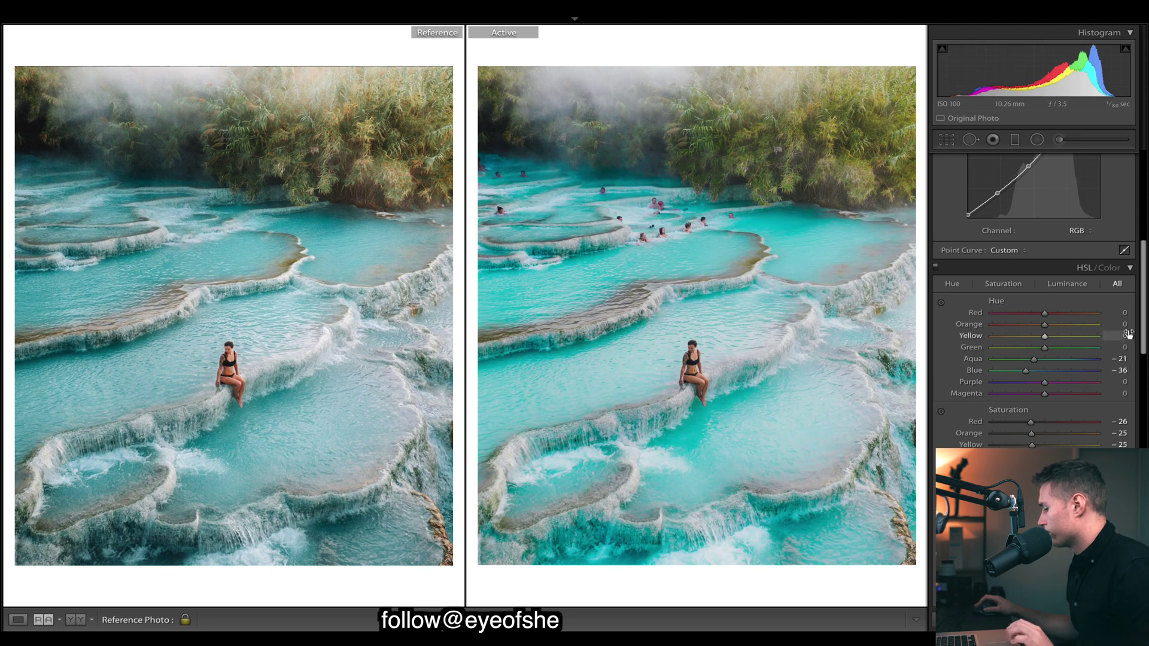
pyautogui.moveTo(1027, 480); pyautogui.dragTo(1014, 482)
pyautogui.moveTo(1034, 468); pyautogui.dragTo(1024, 469)
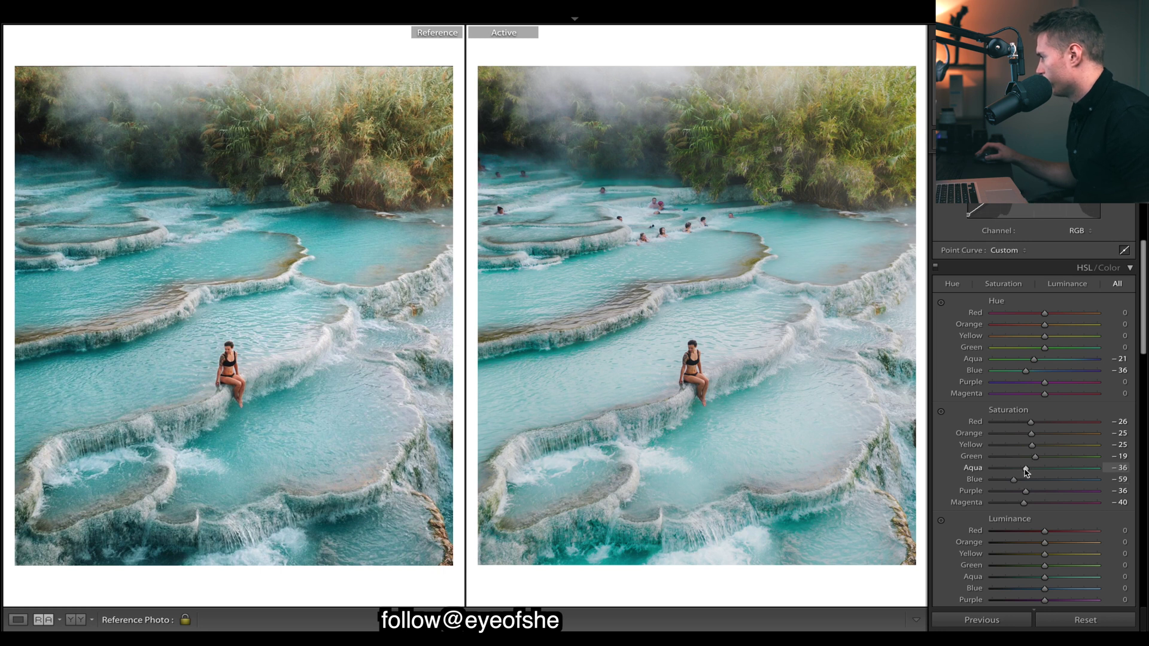
# Step: Set the HSL hues to Orange −14, Yellow −14, Green −46, Purple +25 and Magenta +25
pyautogui.scroll(1, 1024, 473)
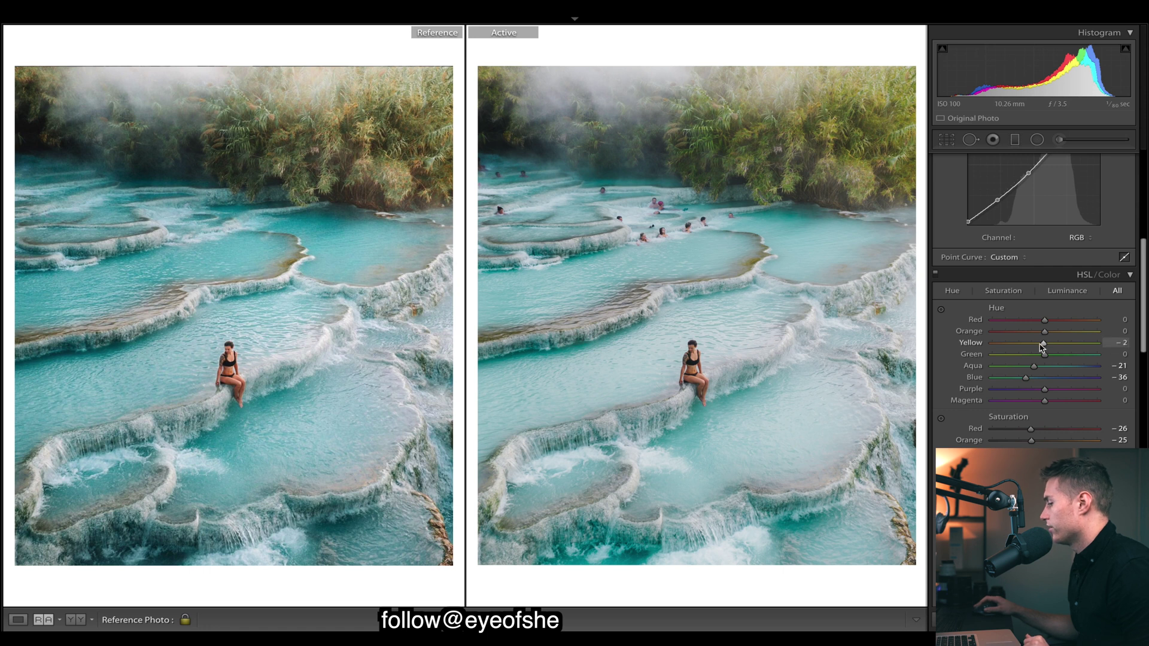
pyautogui.moveTo(1048, 345); pyautogui.dragTo(1039, 351)
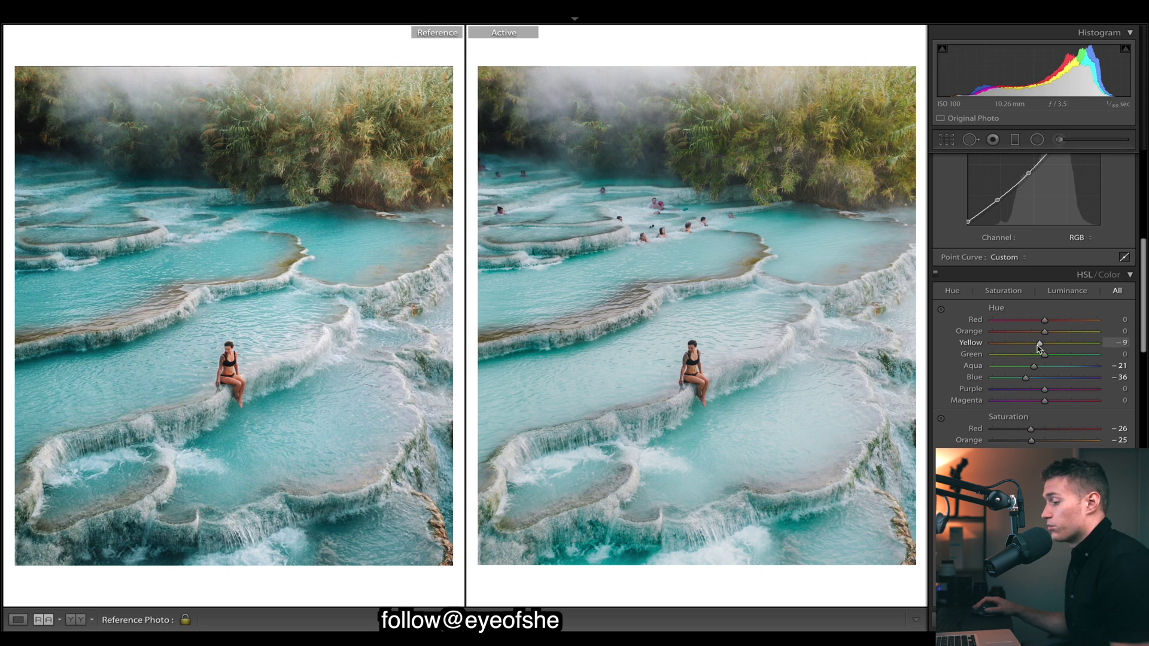
pyautogui.moveTo(1039, 348); pyautogui.dragTo(1037, 346)
pyautogui.moveTo(1044, 332); pyautogui.dragTo(1046, 343)
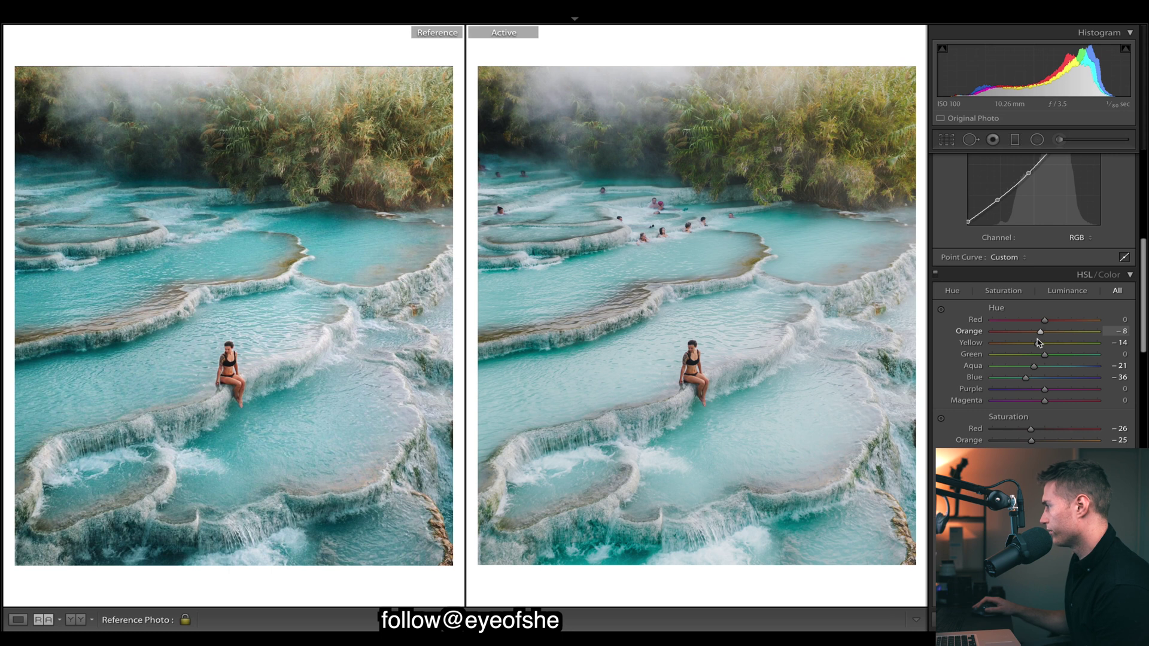
pyautogui.moveTo(1040, 355); pyautogui.dragTo(931, 354)
pyautogui.moveTo(1009, 357); pyautogui.dragTo(1058, 401)
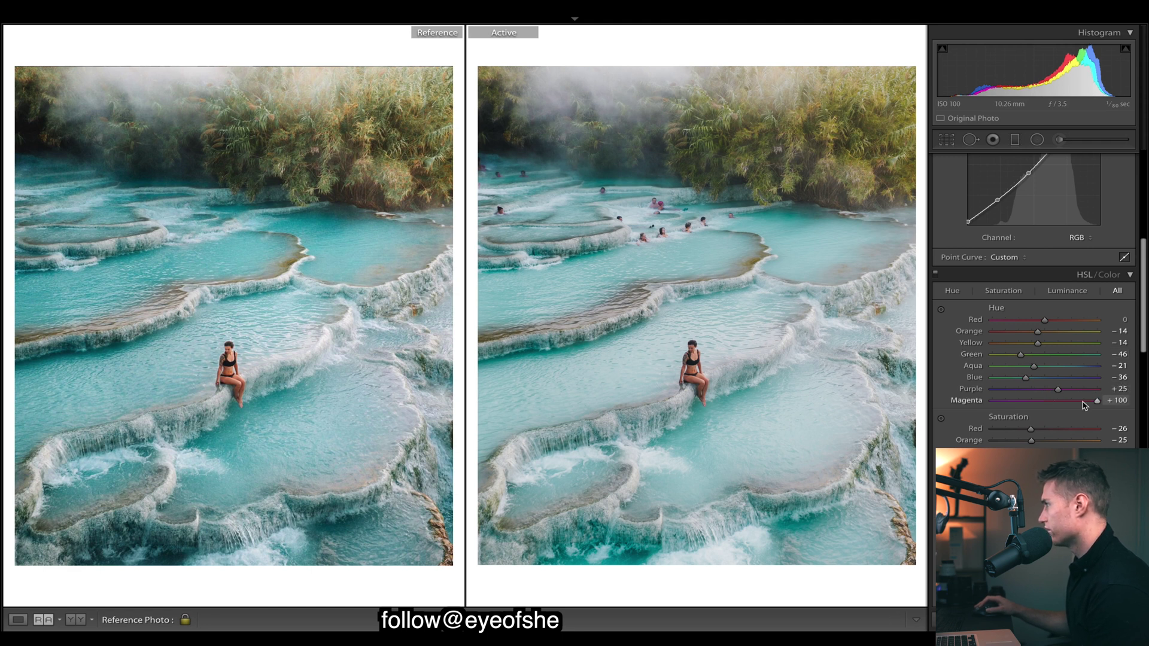
# Step: Brighten the skin tones by setting the HSL luminance to Red +23 and Orange +19
pyautogui.scroll(-3, 1144, 309)
pyautogui.scroll(-1, 1144, 309)
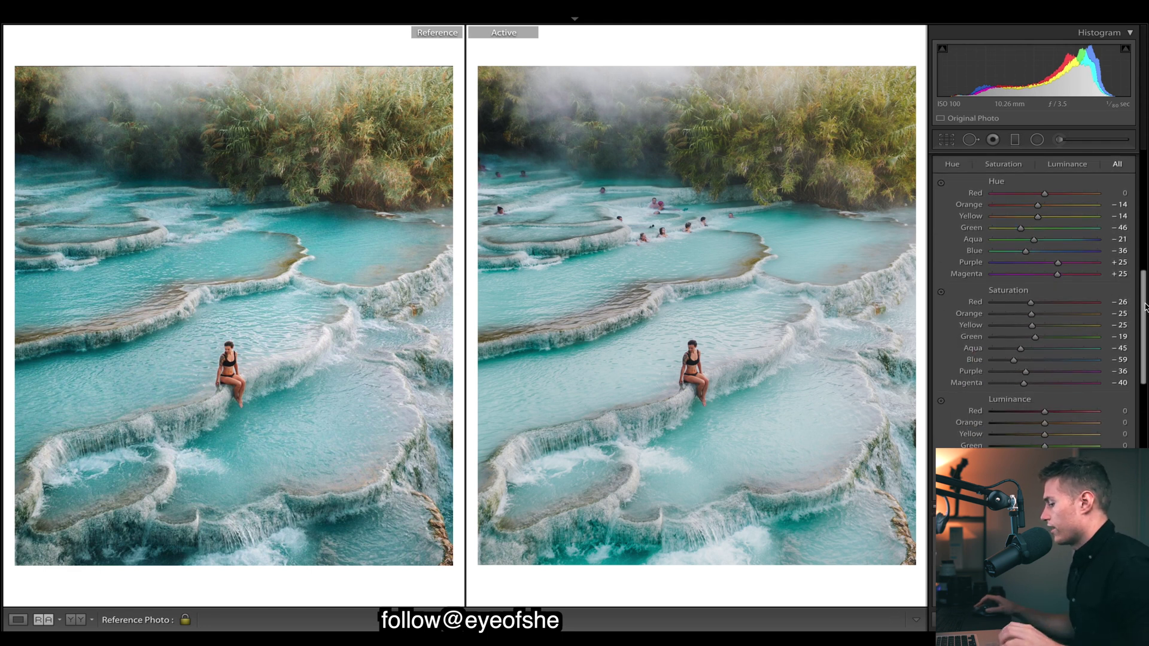
pyautogui.moveTo(1045, 412); pyautogui.dragTo(1145, 429)
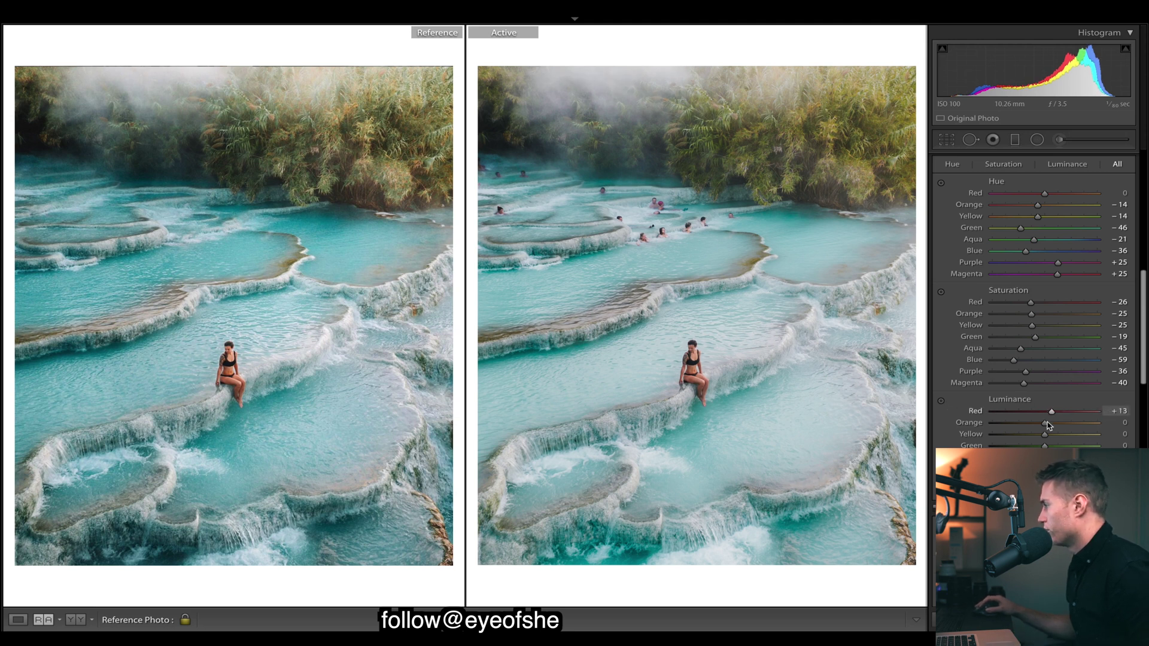
pyautogui.moveTo(1051, 426); pyautogui.dragTo(1048, 426)
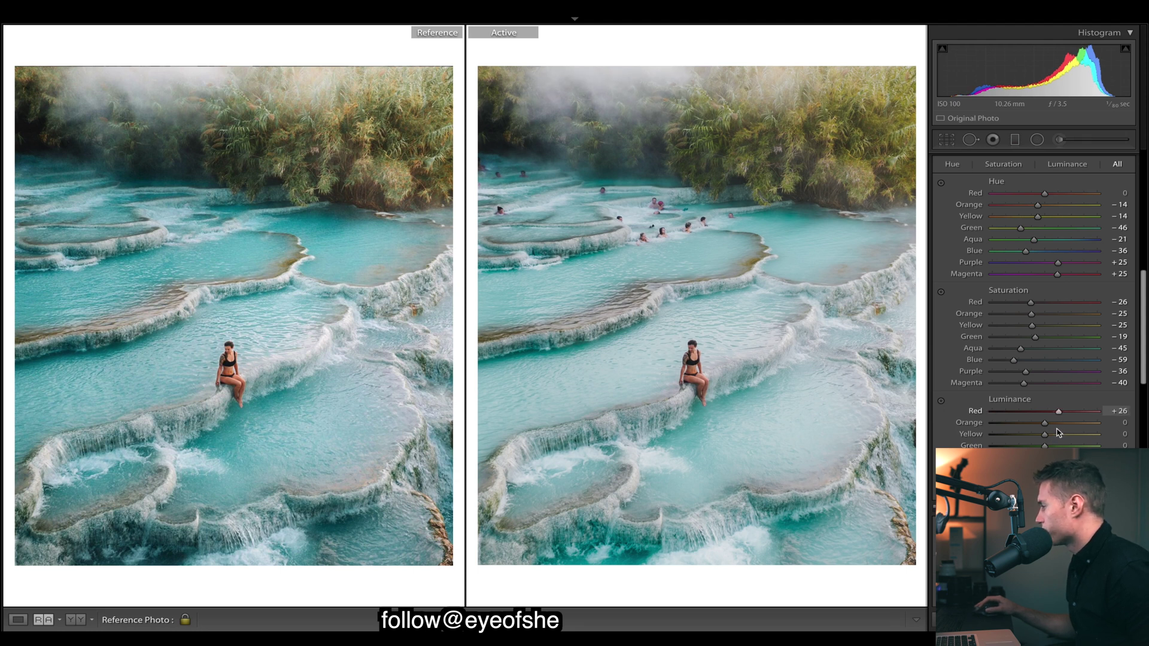
pyautogui.moveTo(1055, 426); pyautogui.dragTo(1057, 424)
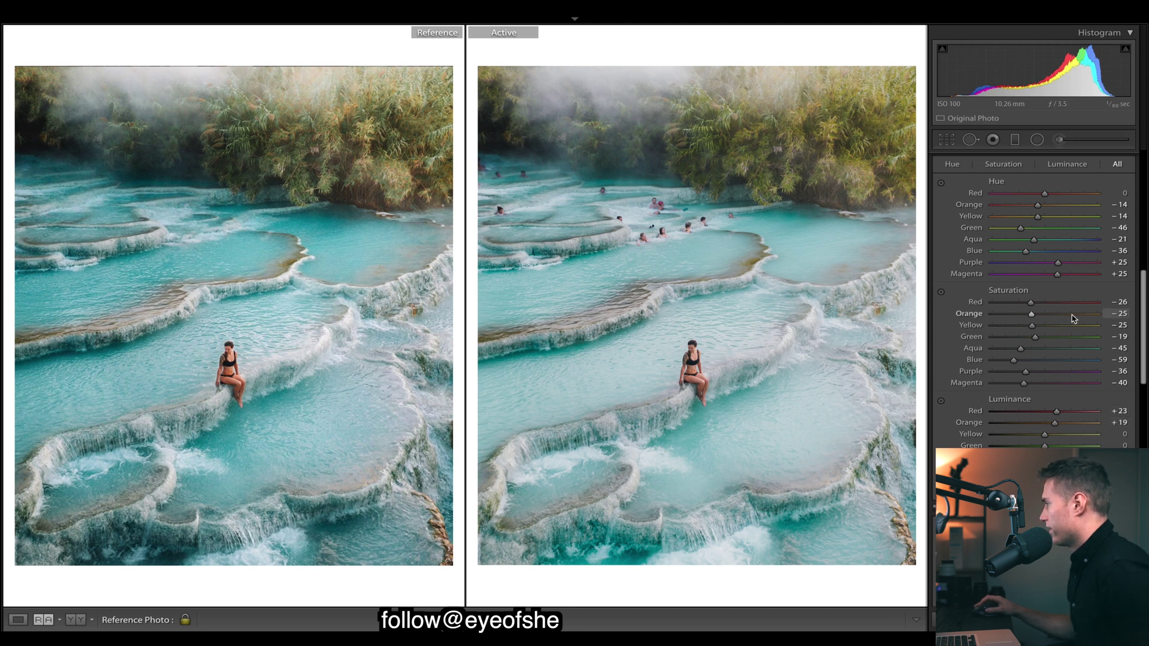
# Step: Set the HSL saturations to Red −23, Orange −1, Yellow −47, Green −16 and Magenta −38, testing the Magenta extremes
pyautogui.moveTo(1031, 315); pyautogui.dragTo(1047, 317)
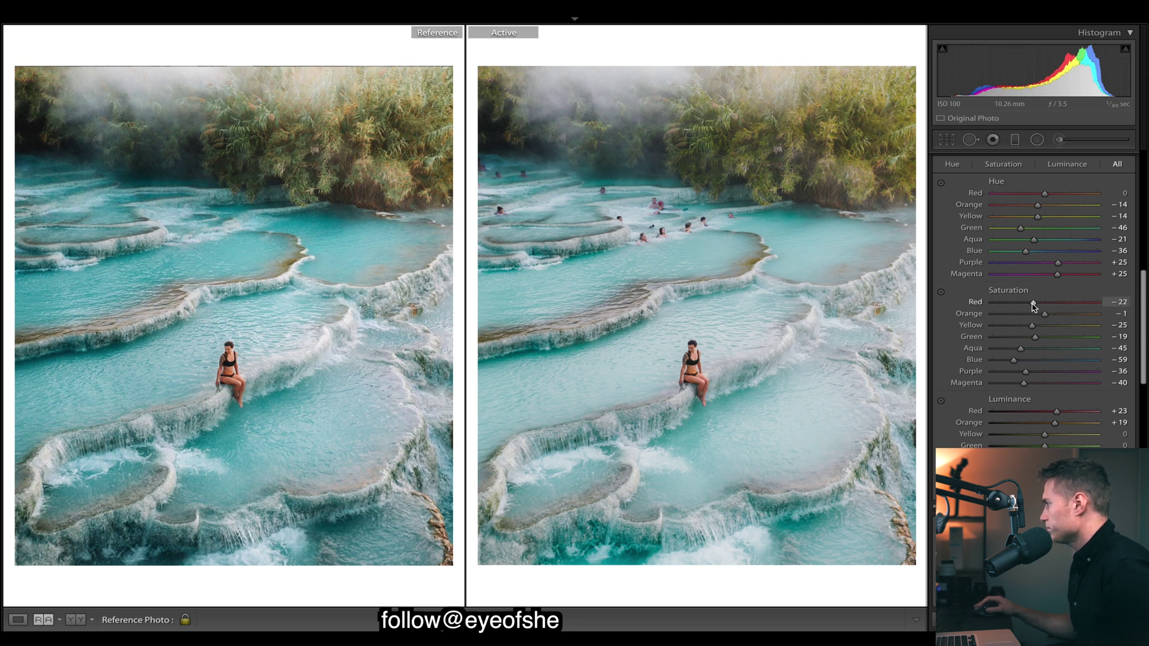
pyautogui.moveTo(1032, 306); pyautogui.dragTo(1034, 305)
pyautogui.moveTo(1032, 327)
pyautogui.mouseDown()
pyautogui.moveTo(1049, 330)
pyautogui.moveTo(1021, 330)
pyautogui.mouseUp()
pyautogui.moveTo(1035, 337); pyautogui.dragTo(1037, 340)
pyautogui.moveTo(1023, 383); pyautogui.dragTo(1025, 384)
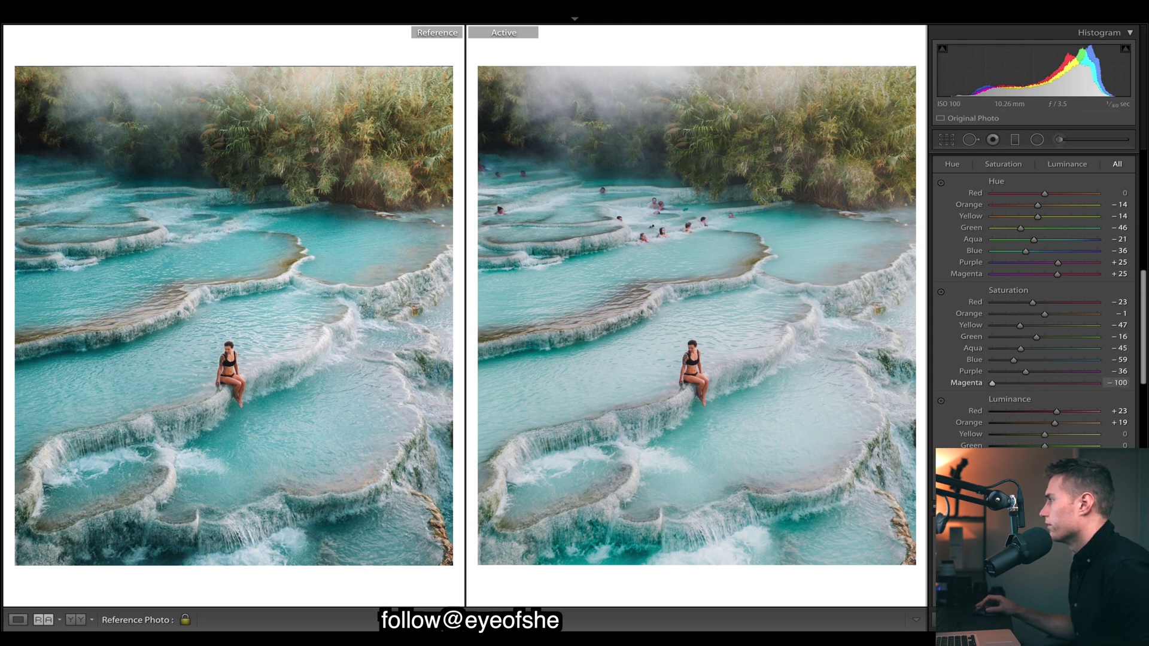
pyautogui.moveTo(1025, 383); pyautogui.dragTo(1098, 383)
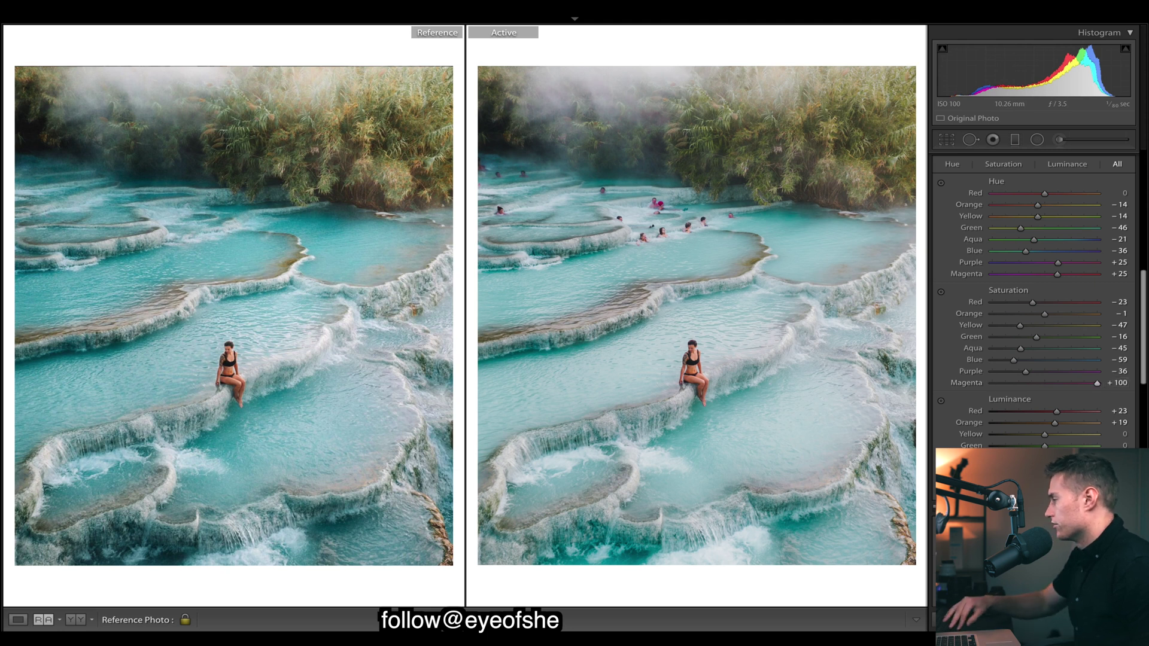
pyautogui.press('super+z')
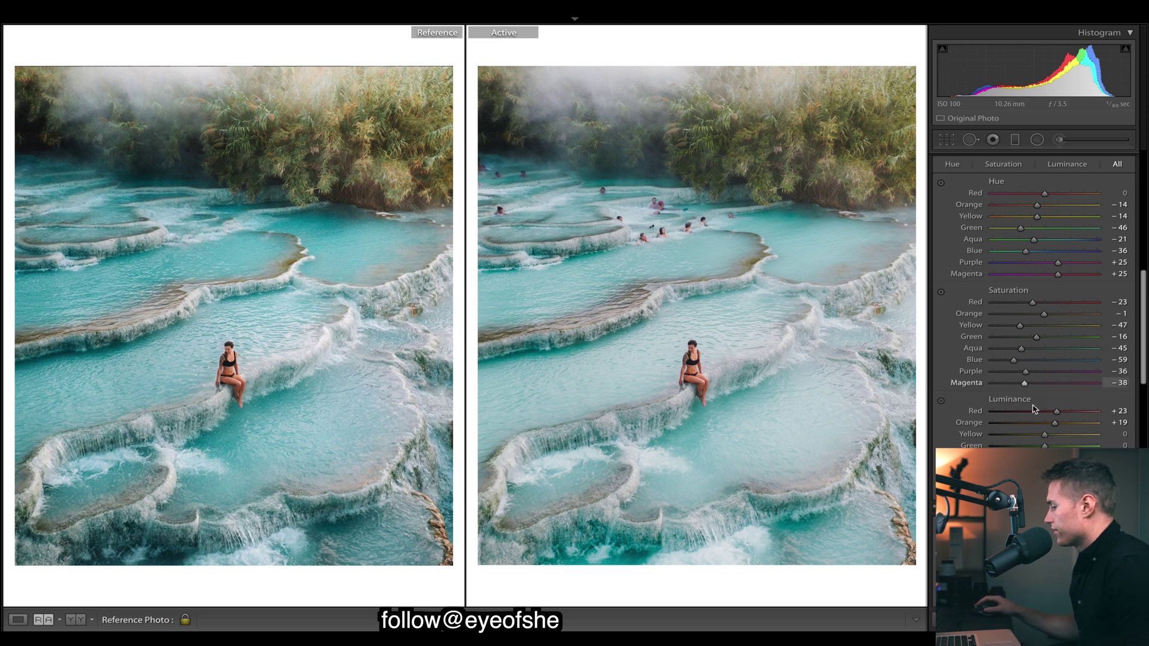
# Step: Lower the HSL Blue luminance to −34, adjust the Aqua luminance, and set the Yellow luminance to +17
pyautogui.moveTo(1044, 469); pyautogui.dragTo(1029, 476)
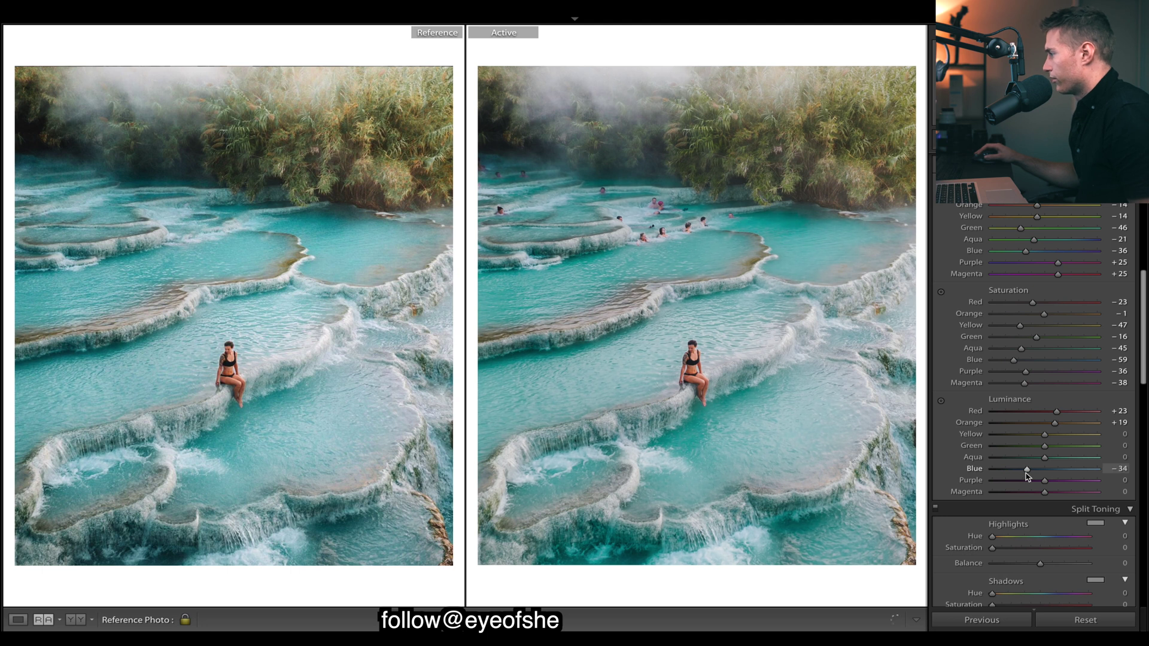
pyautogui.moveTo(1045, 457); pyautogui.dragTo(1055, 436)
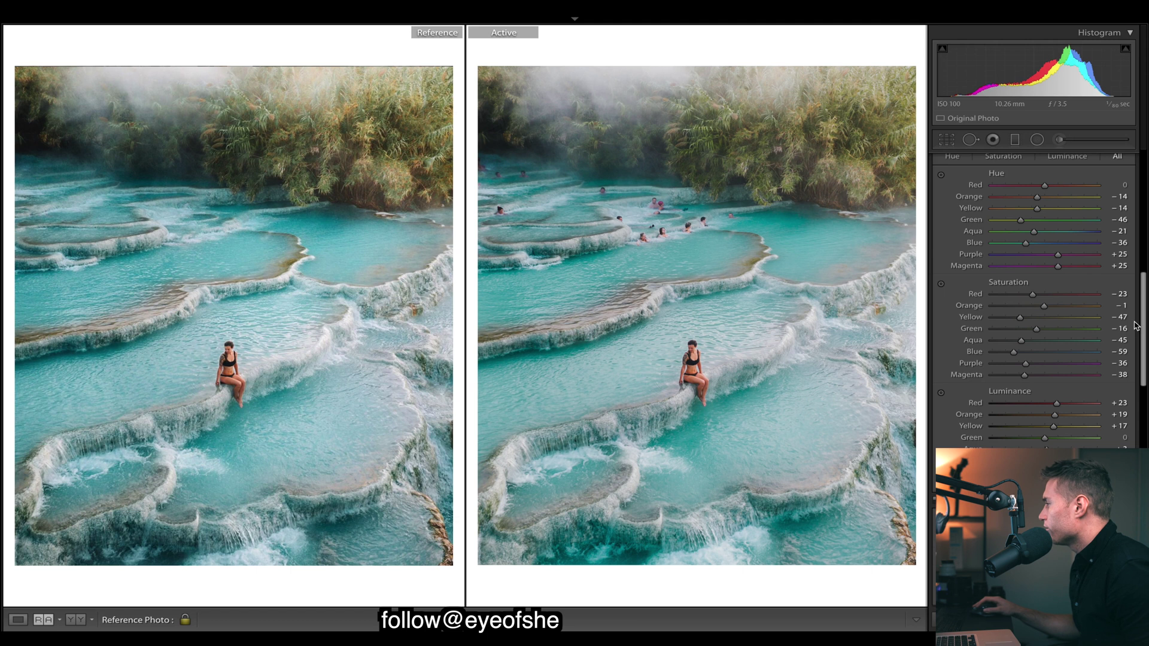
# Step: Try Clarity at +24, cycle the screen mode to a maximized window with title bar, and set Clarity to +14
pyautogui.scroll(10, 1128, 286)
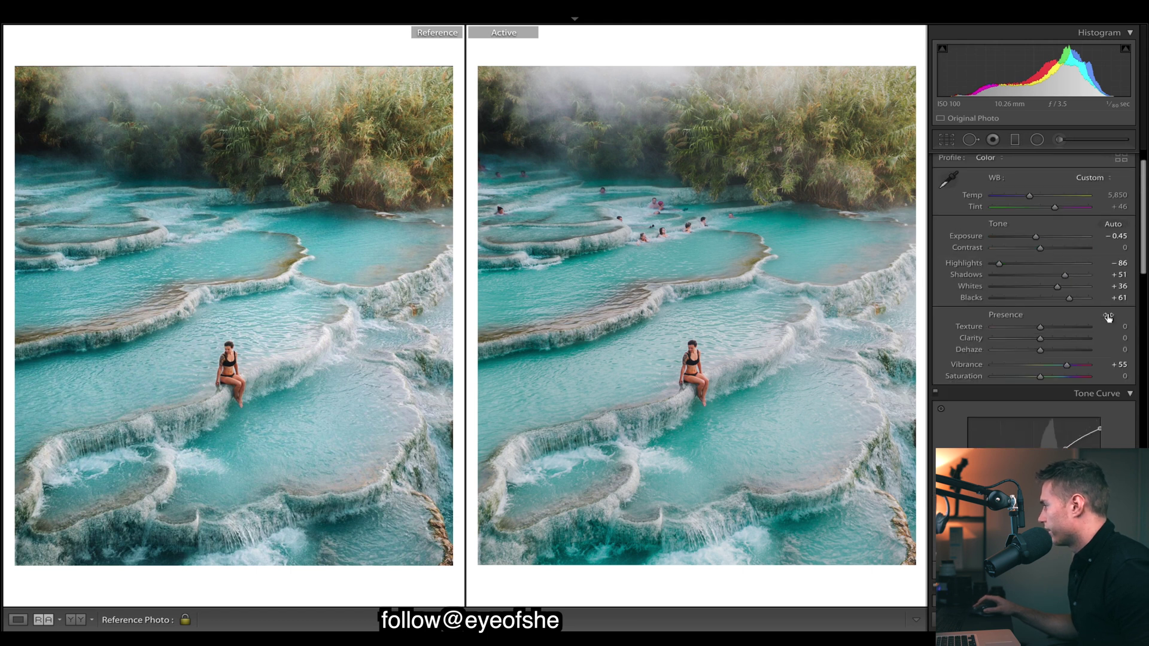
pyautogui.moveTo(1040, 338); pyautogui.dragTo(1052, 338)
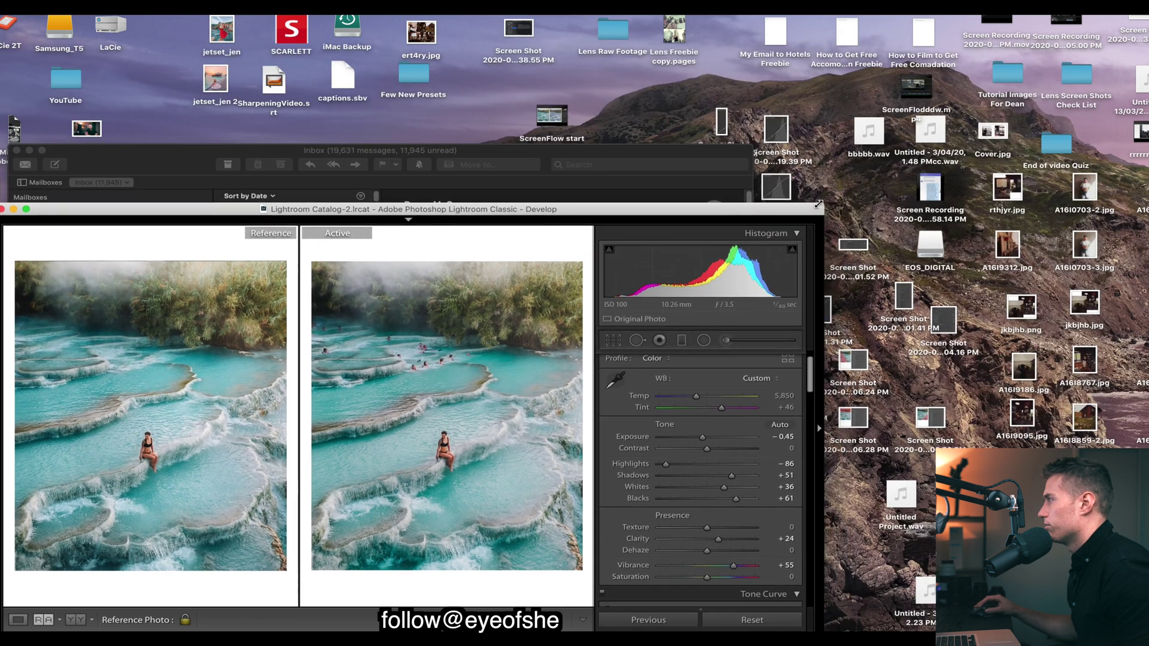
pyautogui.hotkey('shift', 'f')
pyautogui.hotkey('shift', 'f')
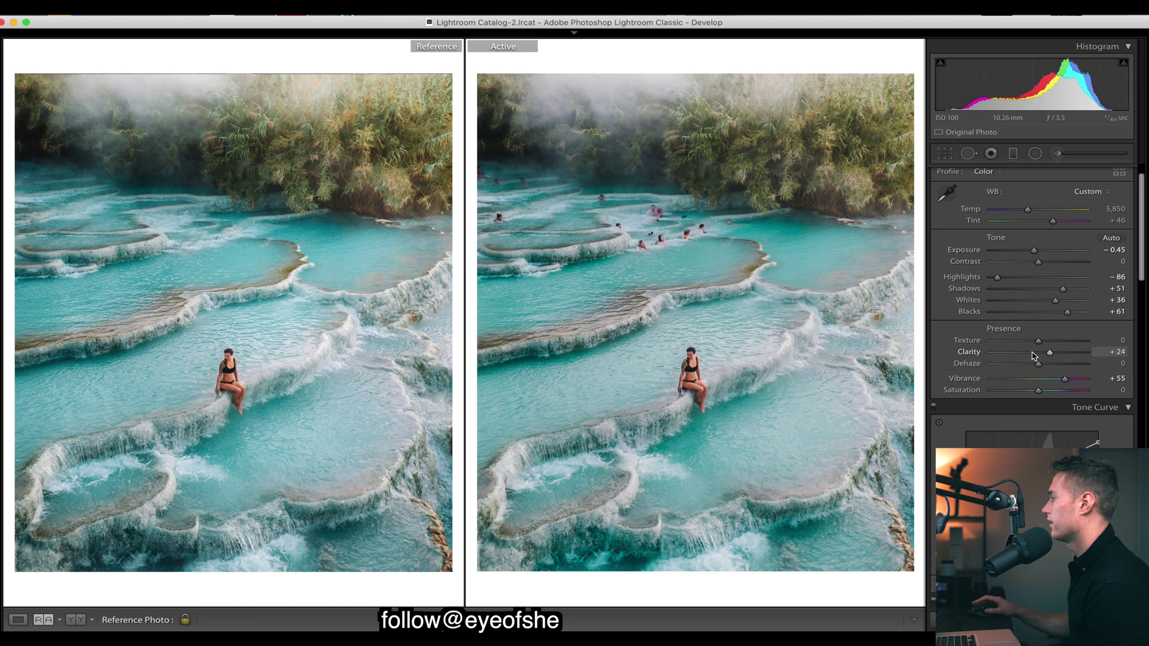
pyautogui.doubleClick(1049, 352)
pyautogui.moveTo(1038, 353); pyautogui.dragTo(1046, 357)
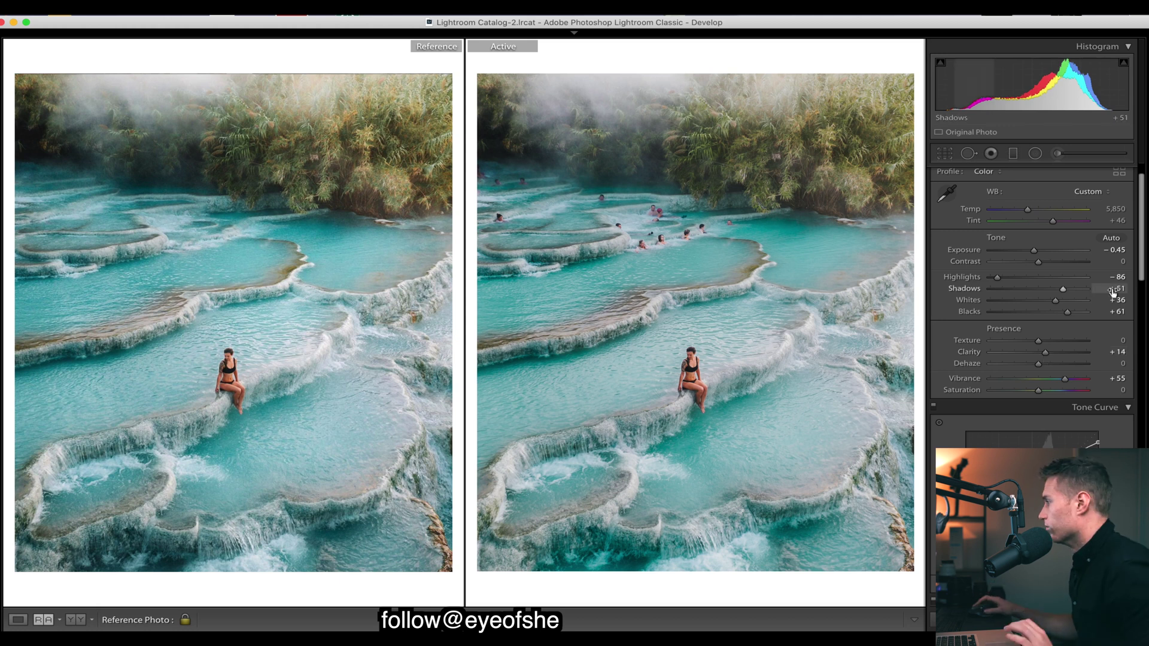
# Step: Set the sharpening Amount to 59 and Masking to 45, and raise Clarity to +20
pyautogui.scroll(-15, 1089, 358)
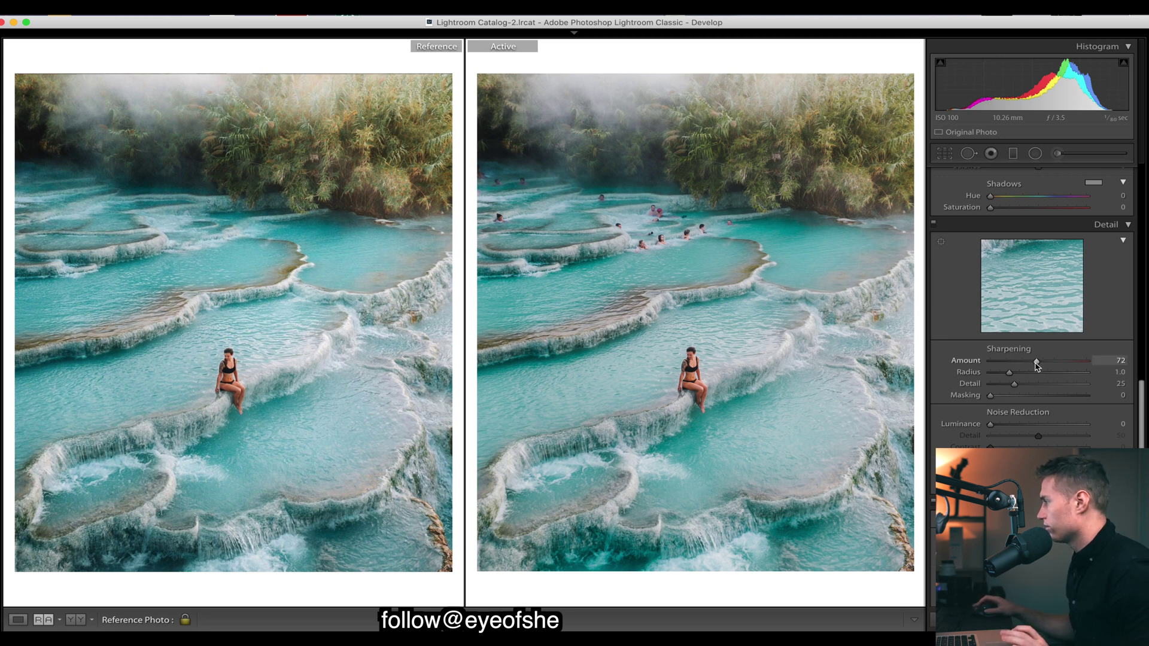
pyautogui.moveTo(1036, 363); pyautogui.dragTo(1028, 363)
pyautogui.moveTo(990, 396); pyautogui.dragTo(1030, 397)
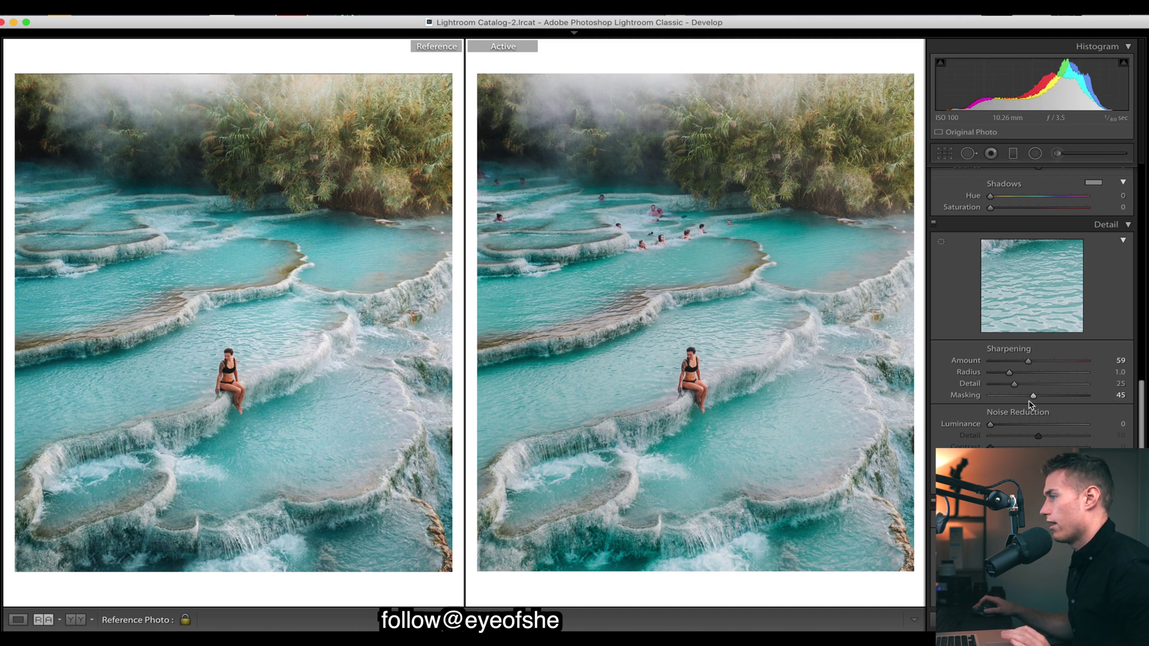
pyautogui.scroll(10, 1035, 383)
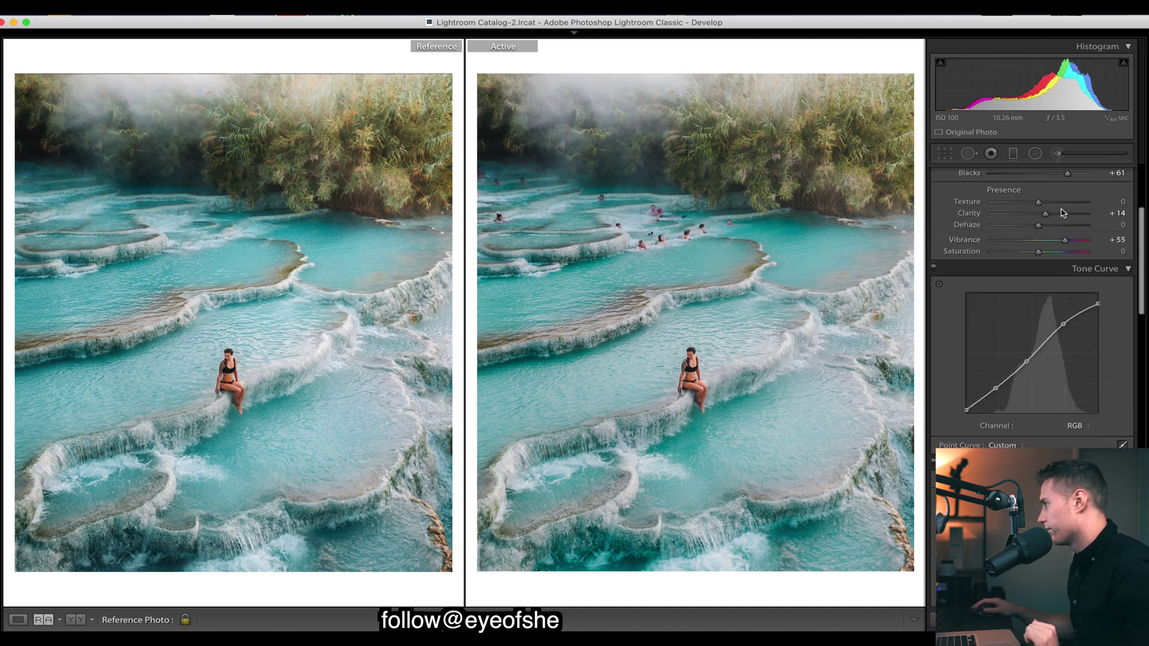
pyautogui.moveTo(1045, 215); pyautogui.dragTo(1050, 216)
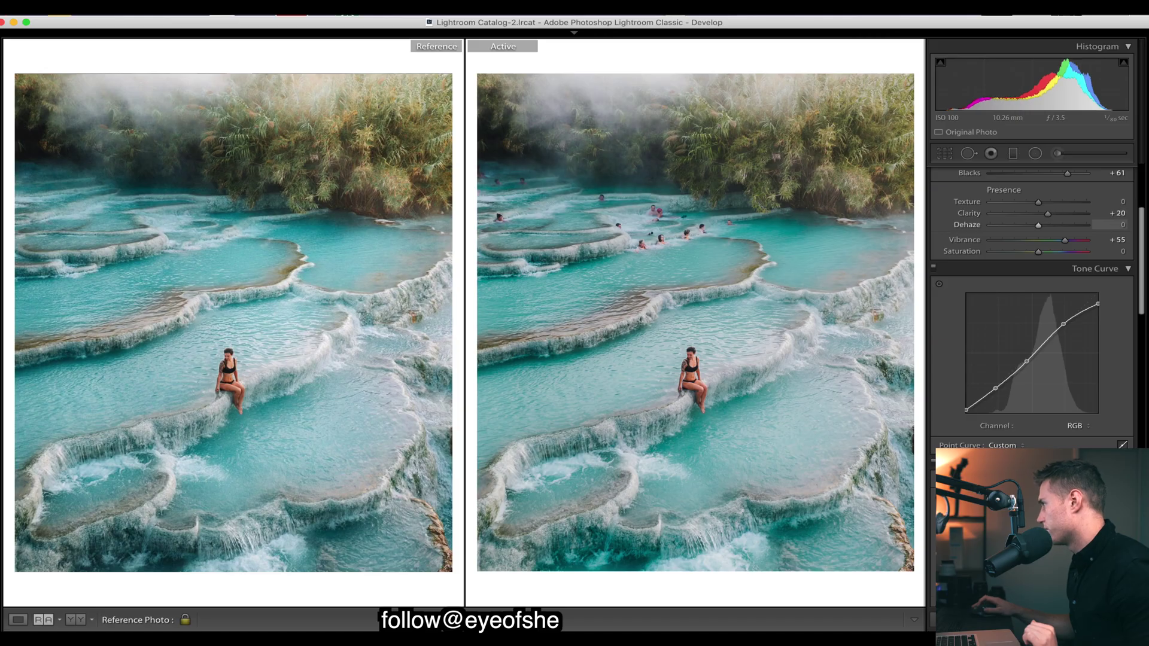
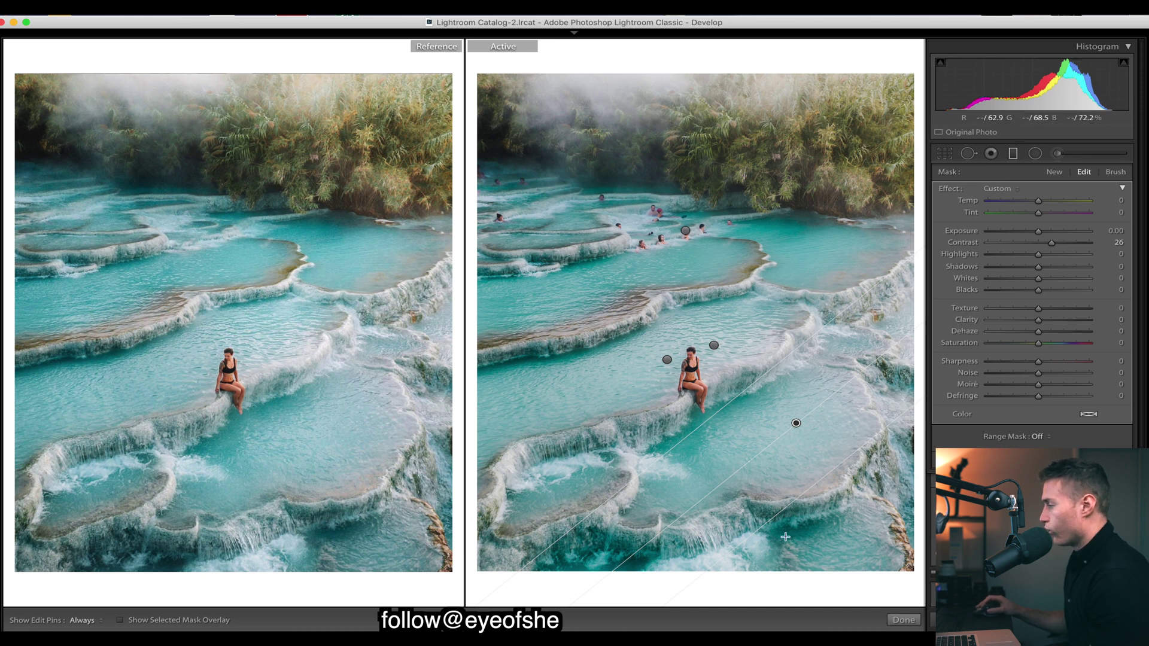
# Step: Try resetting Contrast and lowering Exposure to −0.55 on the graduated filter over the lower-right pool, and undo the changes
pyautogui.doubleClick(1052, 243)
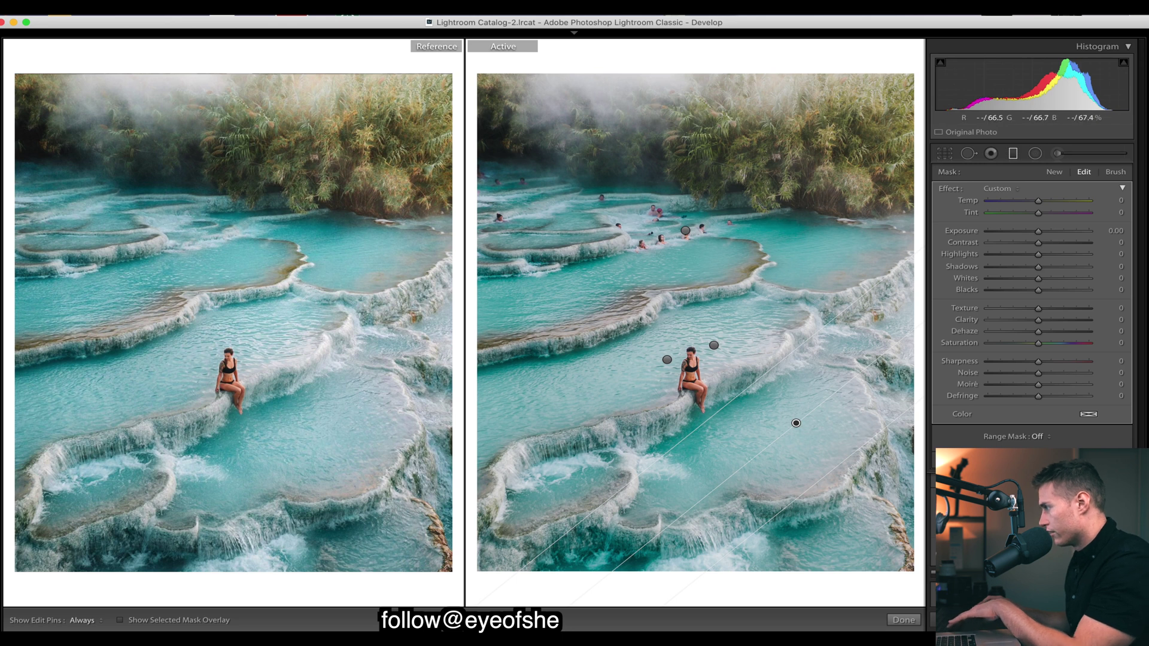
pyautogui.press('super+z')
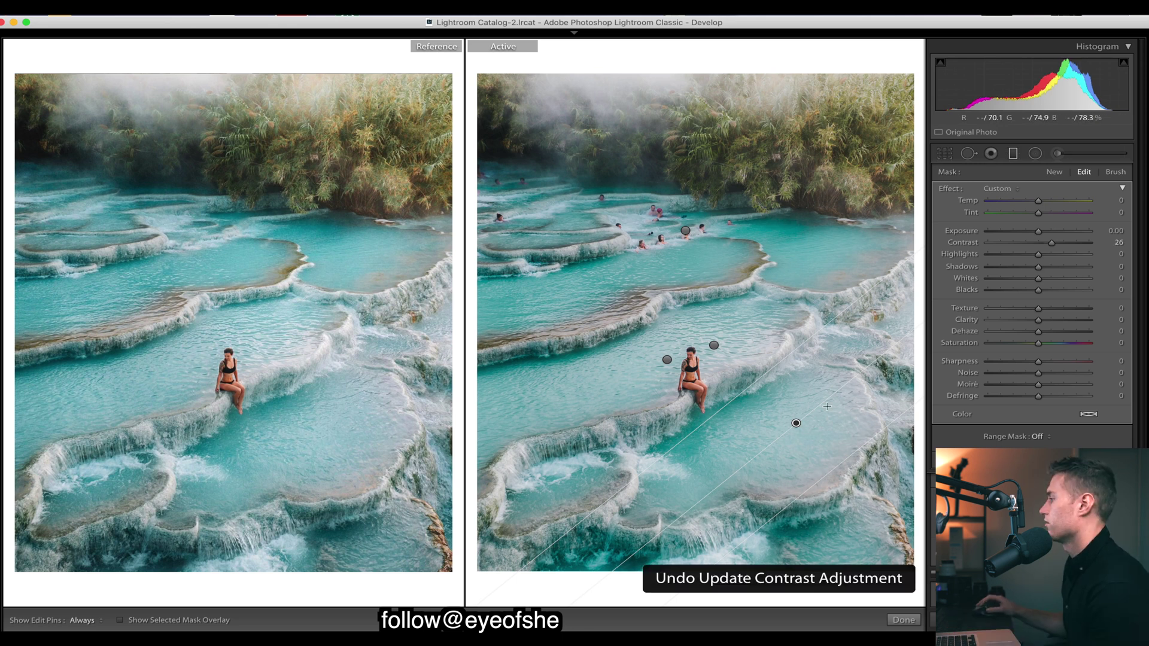
pyautogui.doubleClick(1051, 243)
pyautogui.moveTo(1038, 232); pyautogui.dragTo(1031, 232)
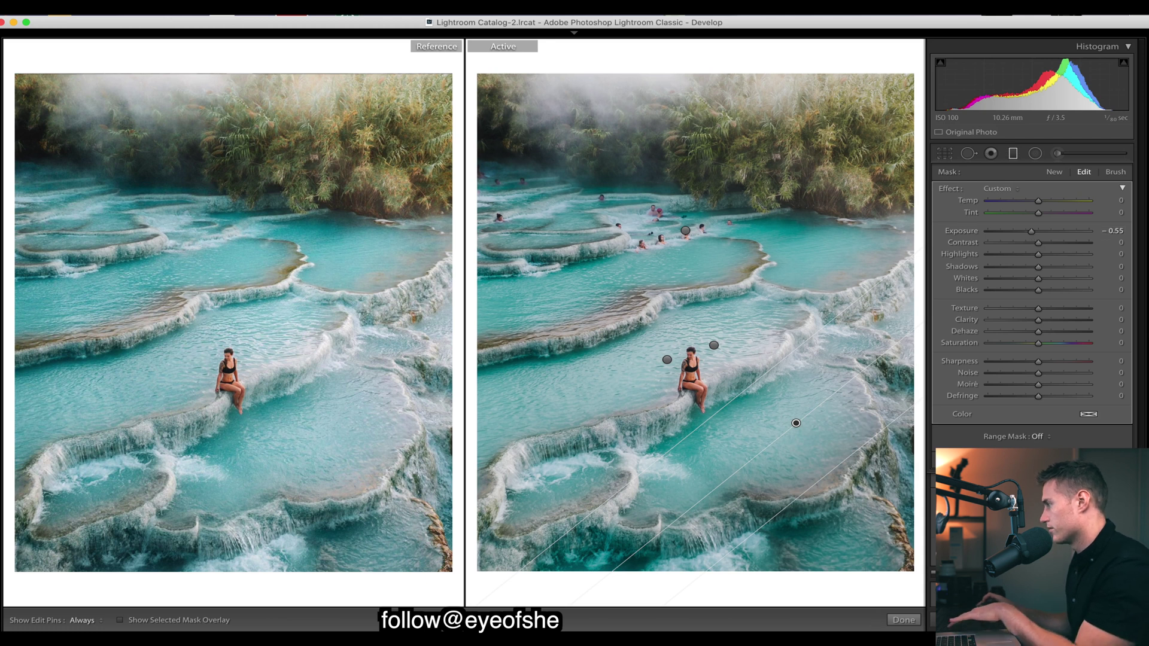
pyautogui.press('super+z')
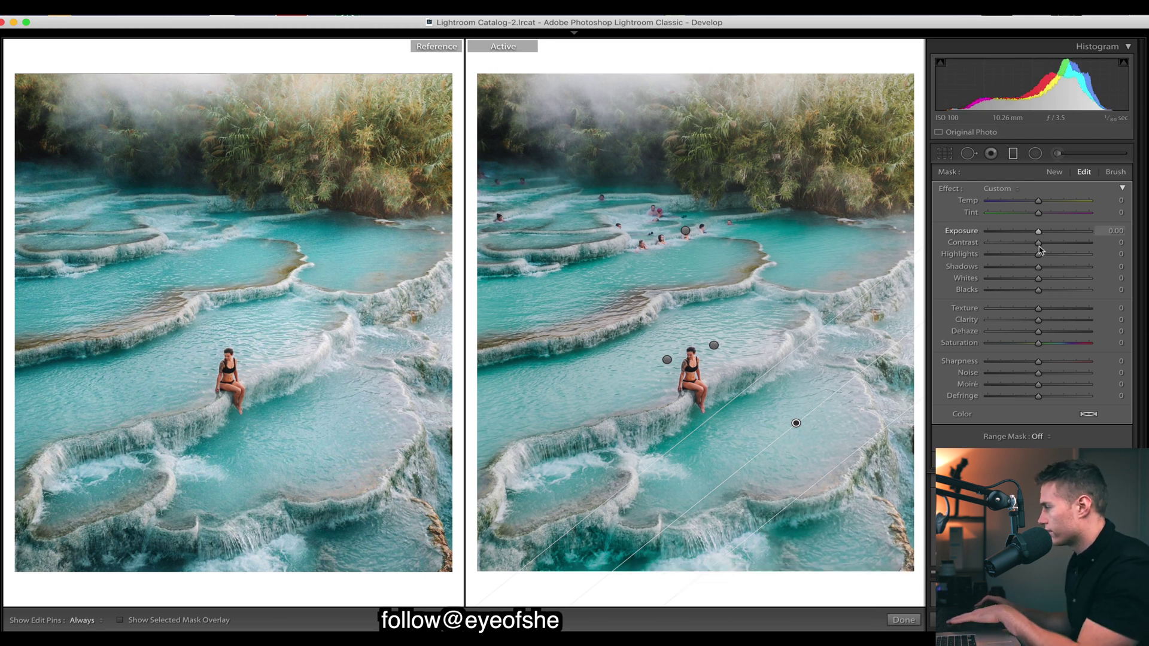
pyautogui.press('super+z')
pyautogui.press('super+z')
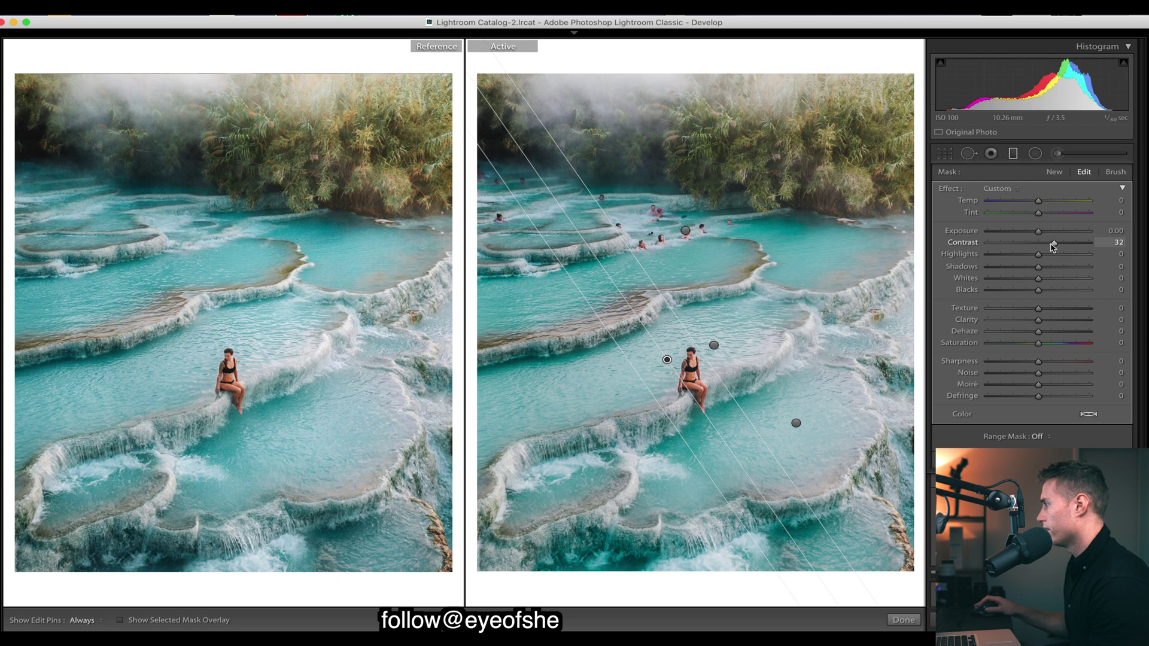
# Step: Try different Contrast and a Dehaze reset on the two graduated filters beside the woman, restoring Contrast 40 and Dehaze −9
pyautogui.moveTo(1043, 247); pyautogui.dragTo(1009, 254)
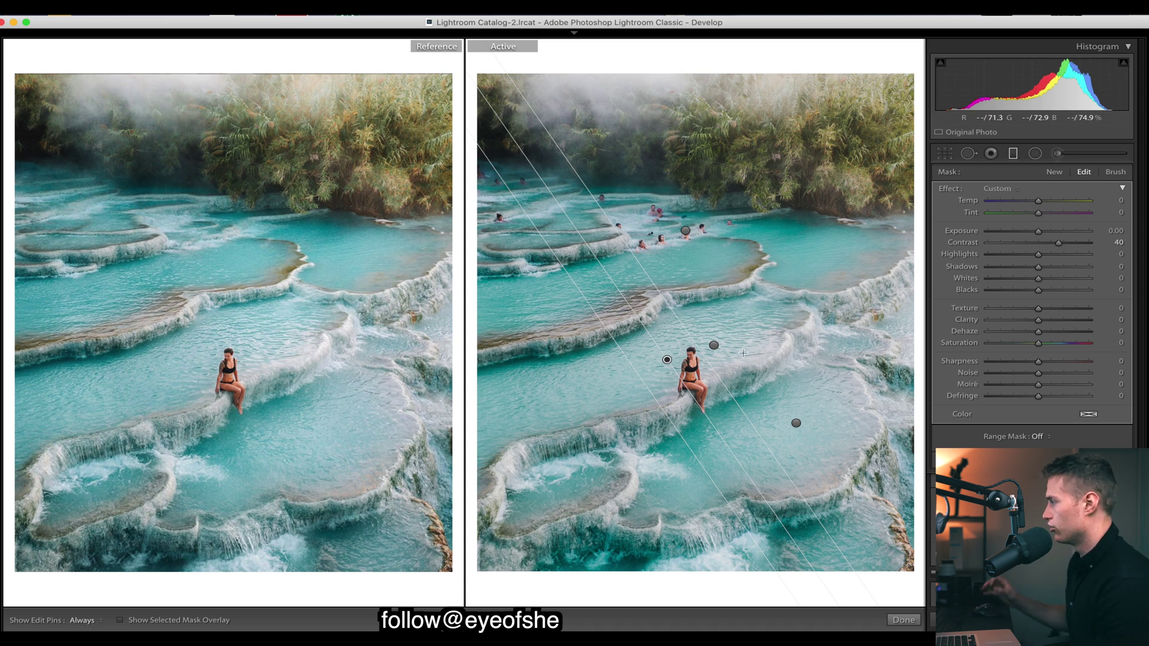
pyautogui.click(714, 345)
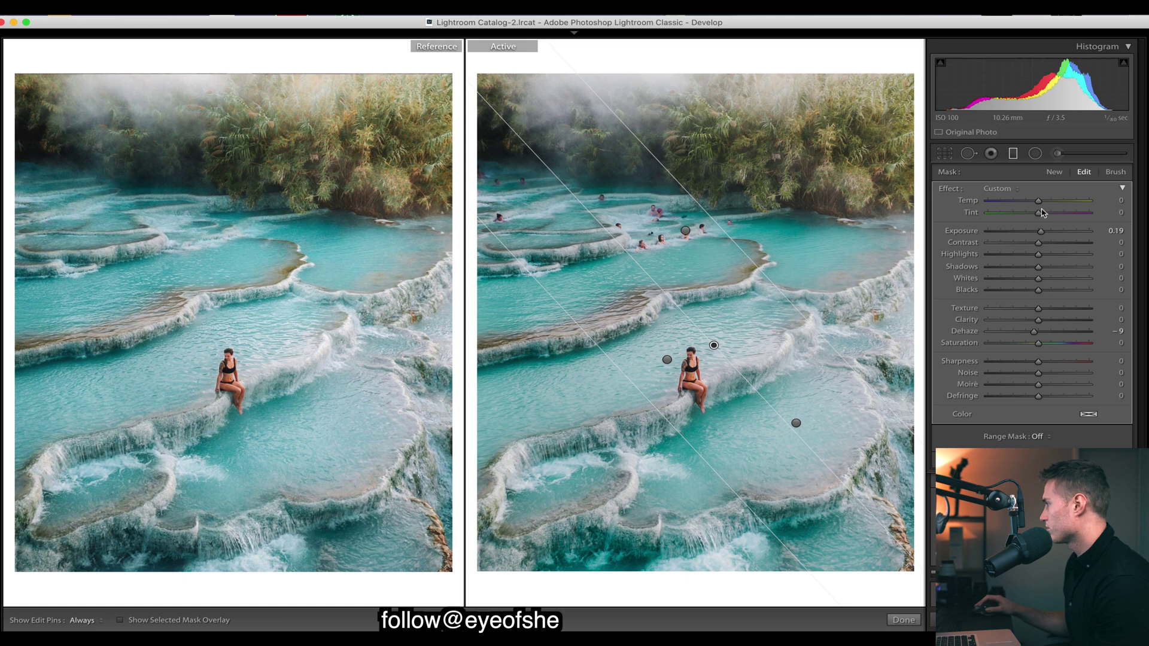
pyautogui.doubleClick(1033, 332)
pyautogui.press('super+z')
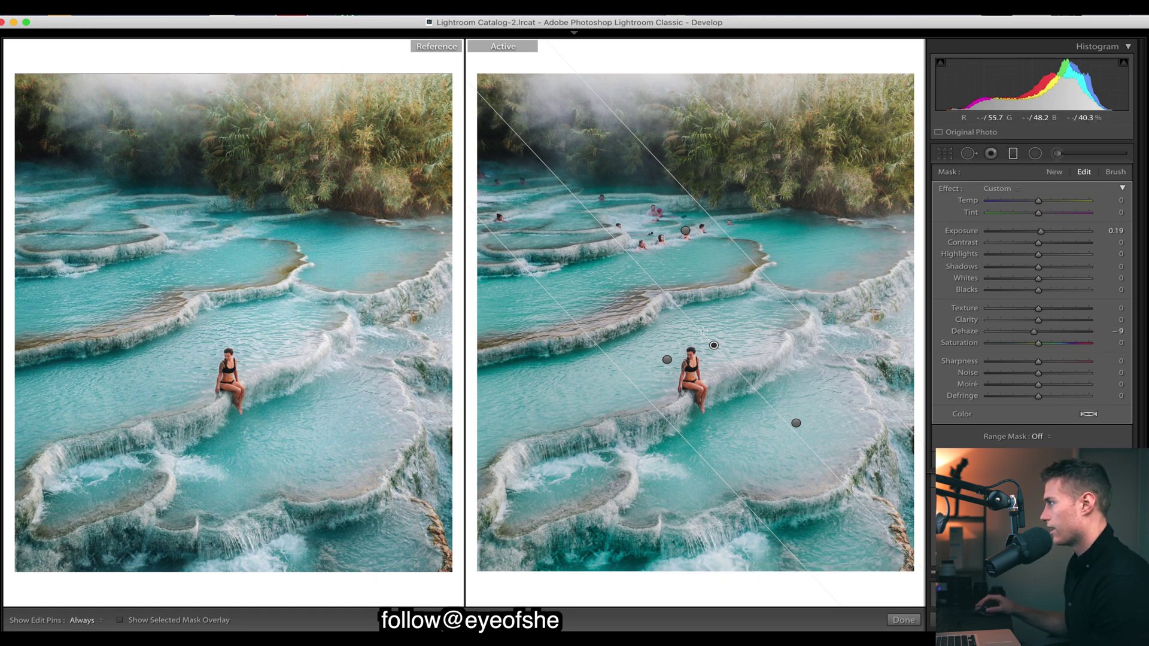
# Step: Compare the horizontal graduated filter without Contrast and Clarity, restore them to 13 and 7, and reset its Sharpness to 0
pyautogui.click(686, 230)
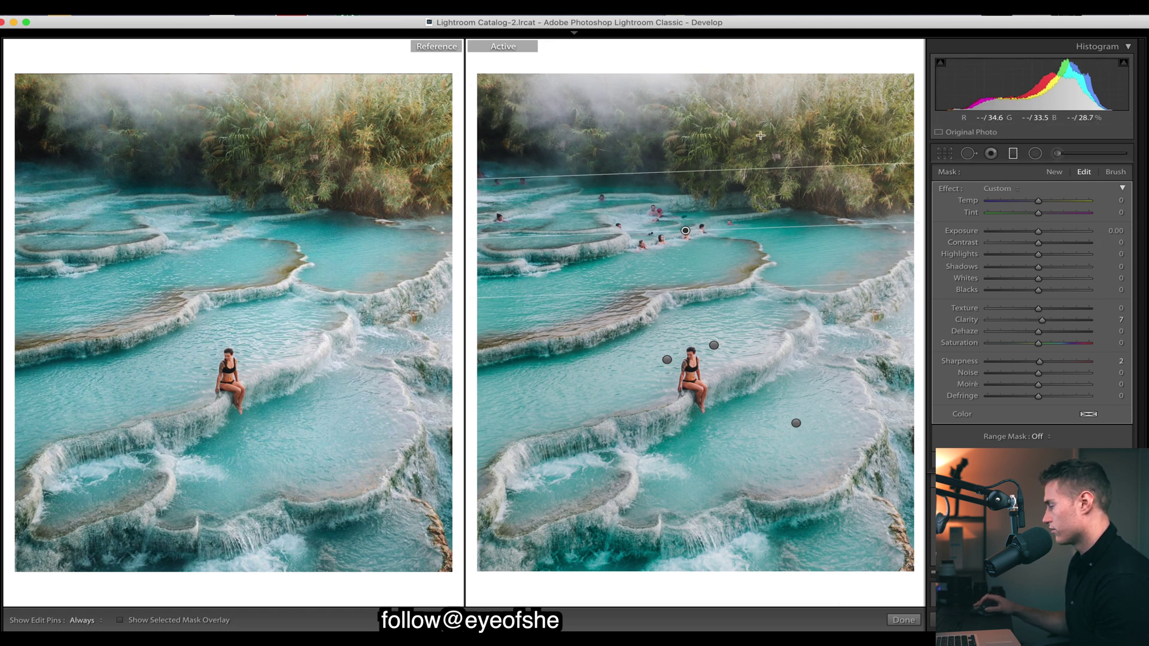
pyautogui.press('super+z')
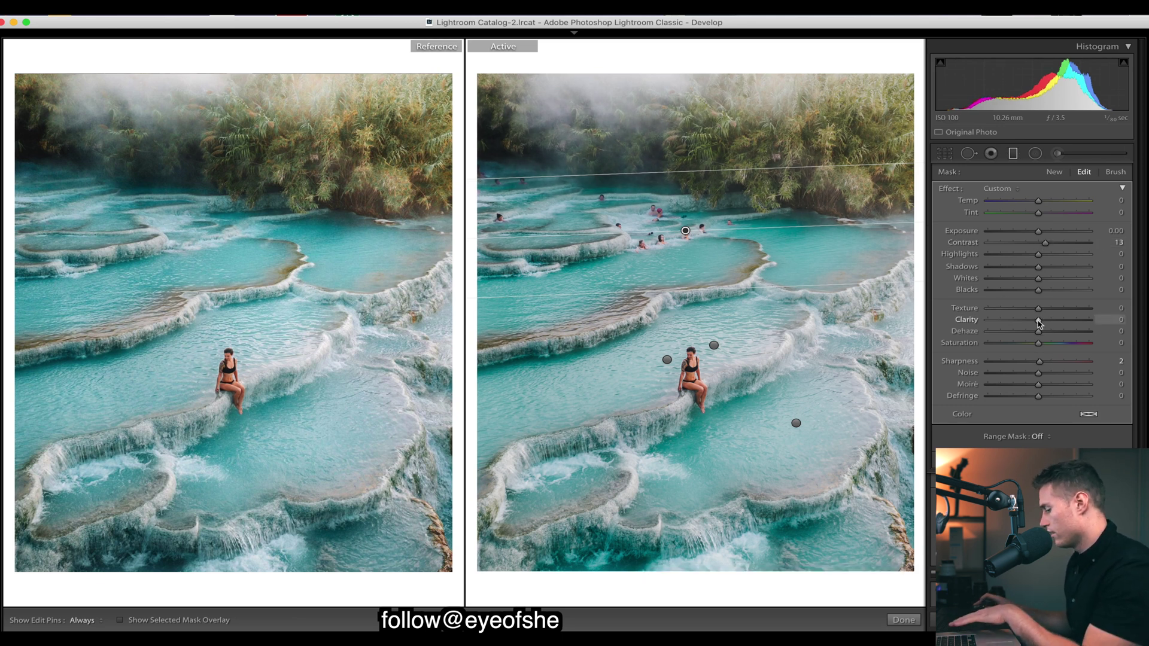
pyautogui.press('super+z')
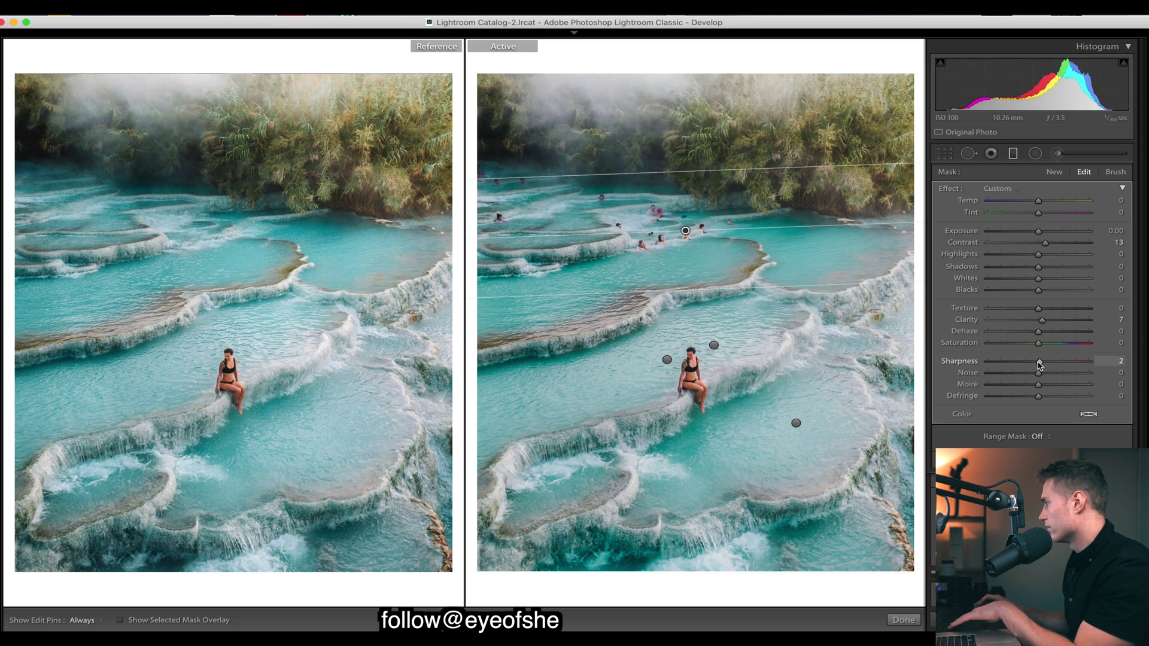
pyautogui.doubleClick(1040, 362)
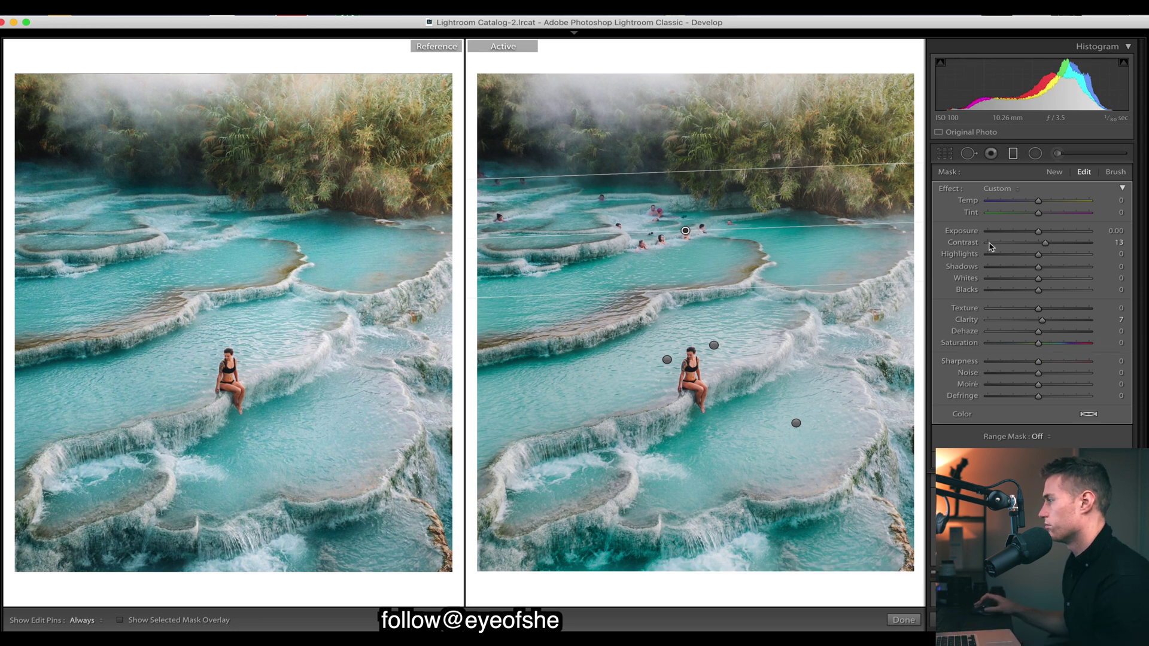
# Step: Finish the graduated filters and inspect the mask overlay of the adjustment brush painted over the pools beside the woman
pyautogui.click(901, 620)
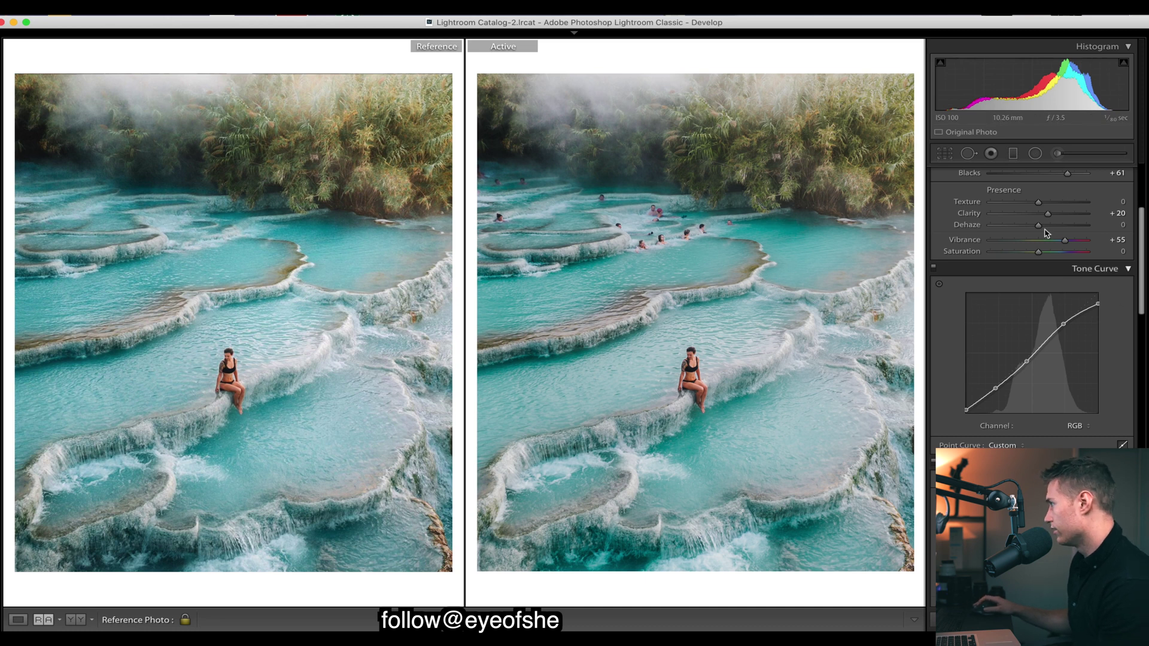
pyautogui.click(1056, 153)
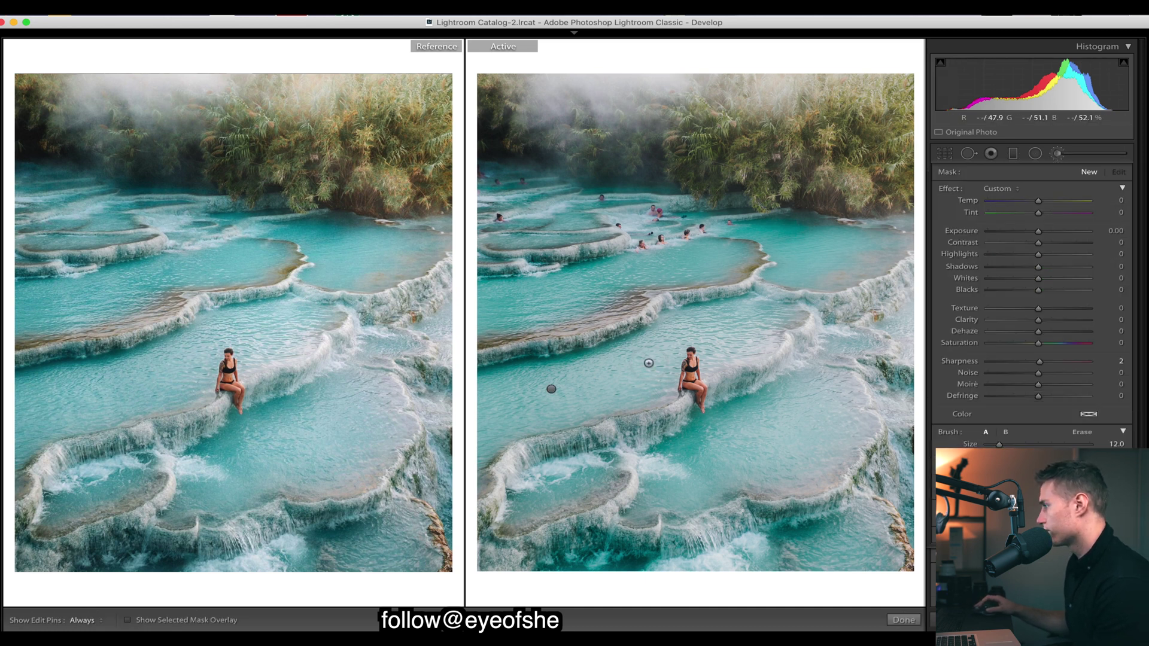
pyautogui.click(551, 389)
pyautogui.press('o')
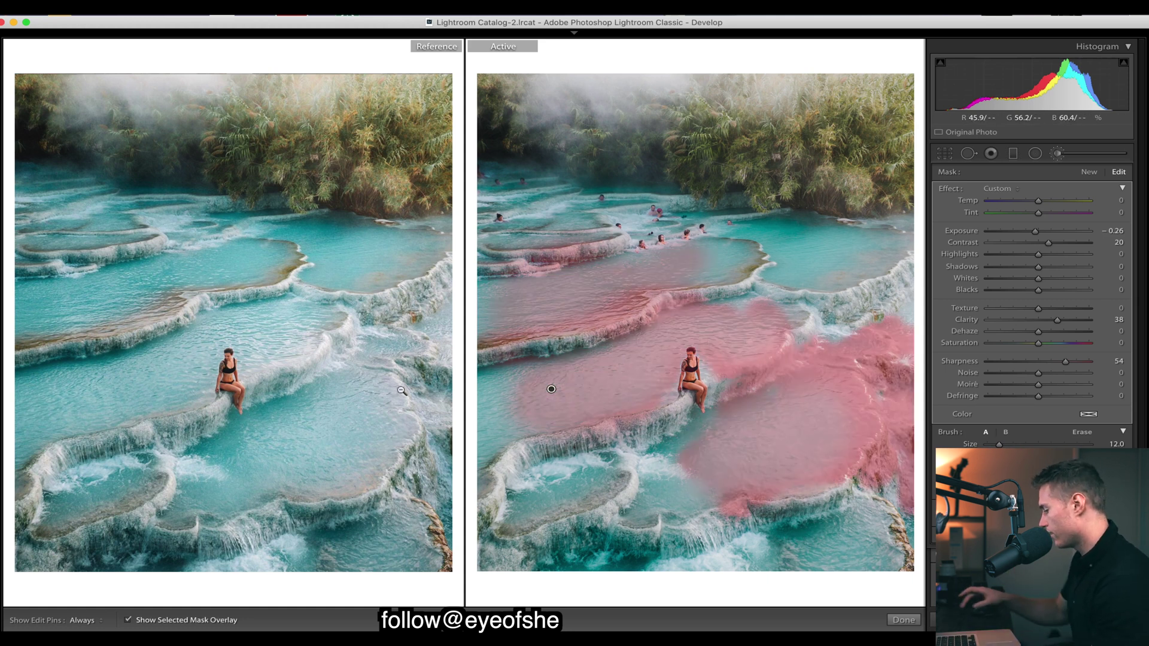
pyautogui.press('o')
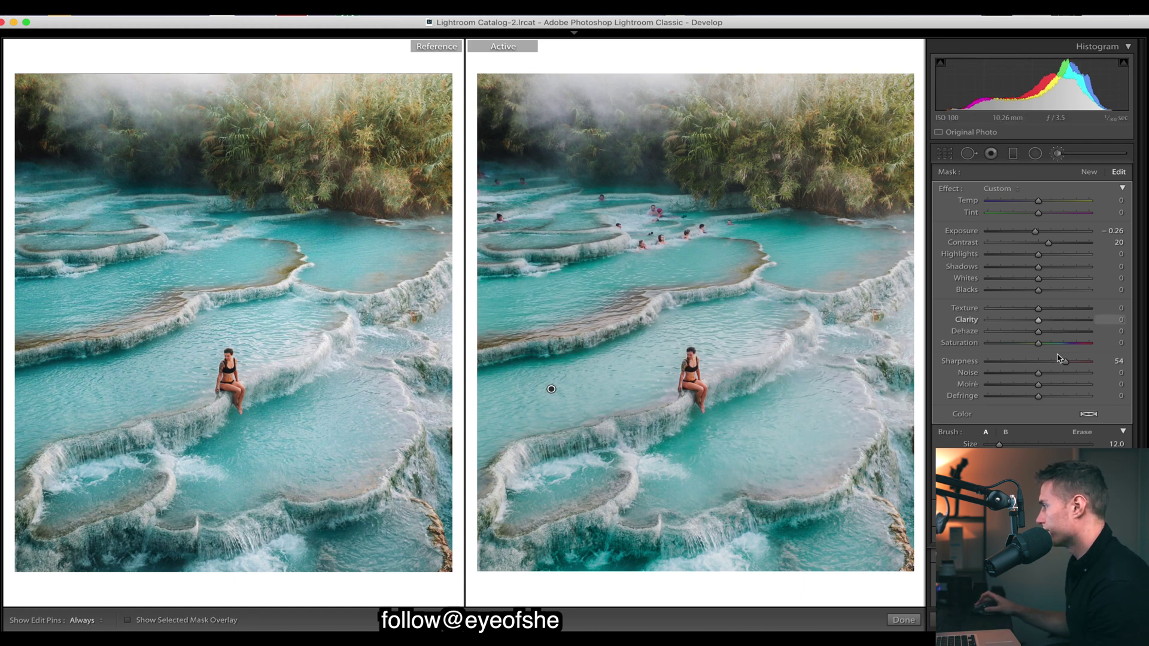
# Step: Compare the pool brush adjustment without its Clarity, Sharpness and Exposure, restoring Clarity 38, Sharpness 54 and Exposure −0.26
pyautogui.press('super+z')
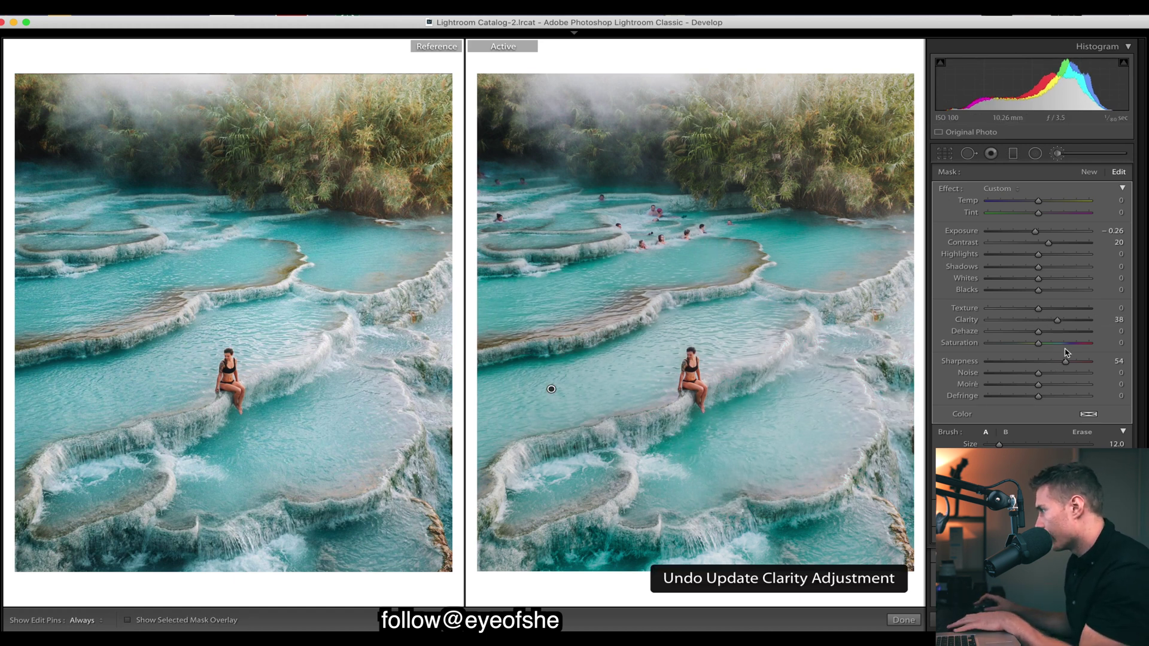
pyautogui.press('super+z')
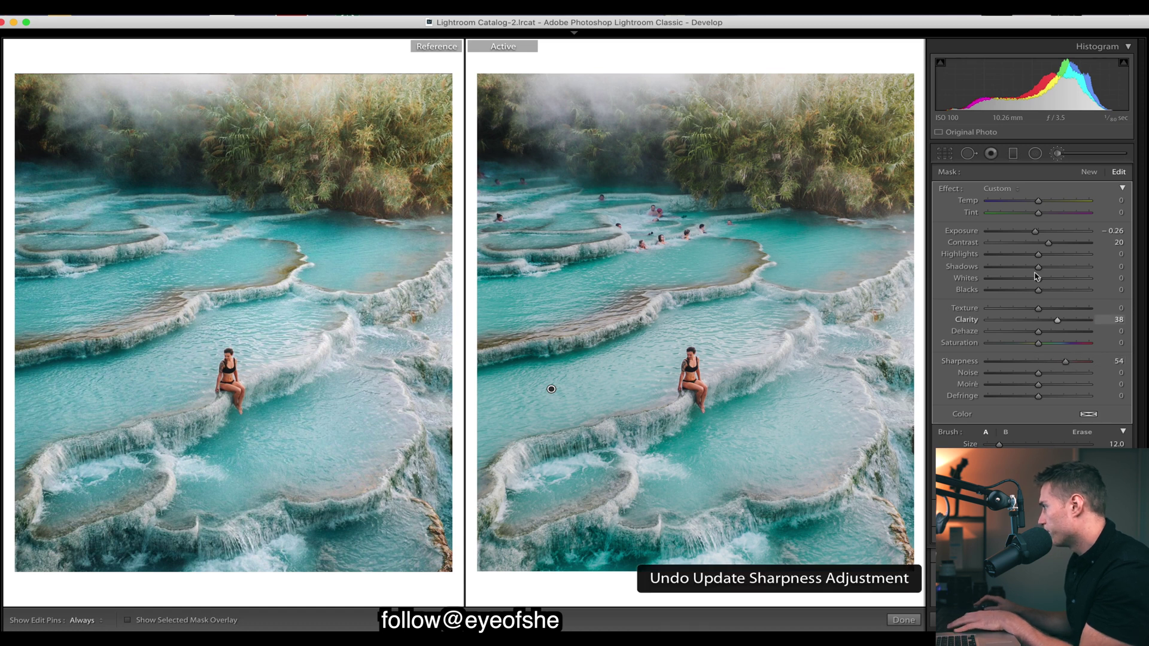
pyautogui.doubleClick(1034, 233)
pyautogui.press('super+z')
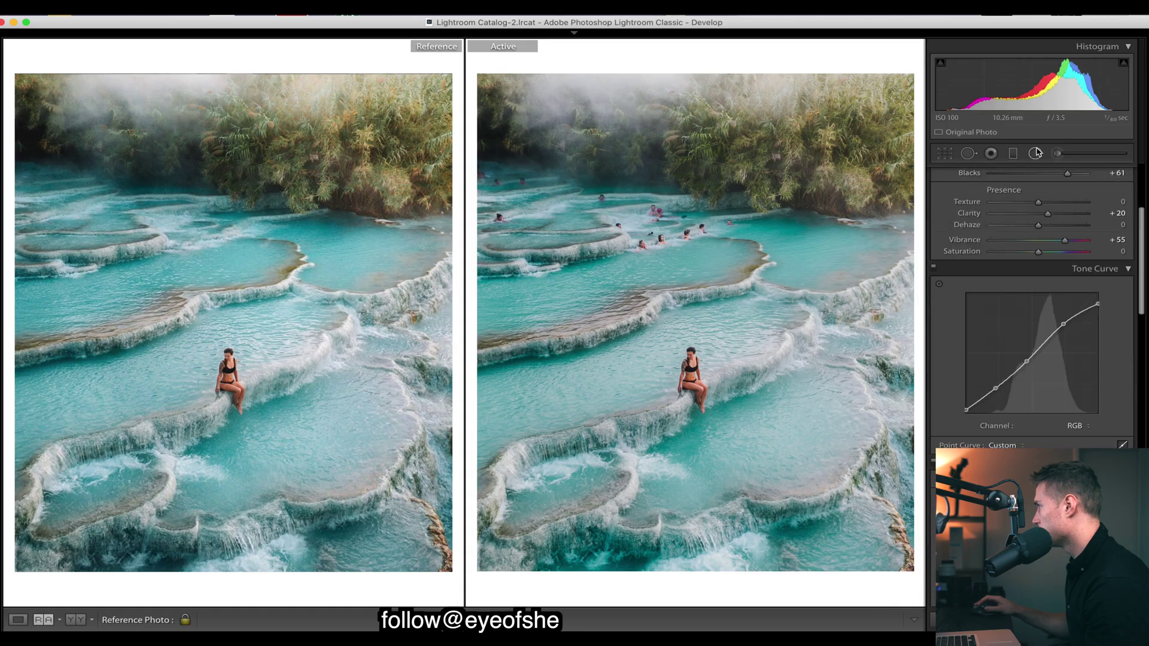
# Step: Try Exposure 0.38 and 0.63 and a Contrast reset on the radial filter around the woman, undoing each change
pyautogui.click(1035, 153)
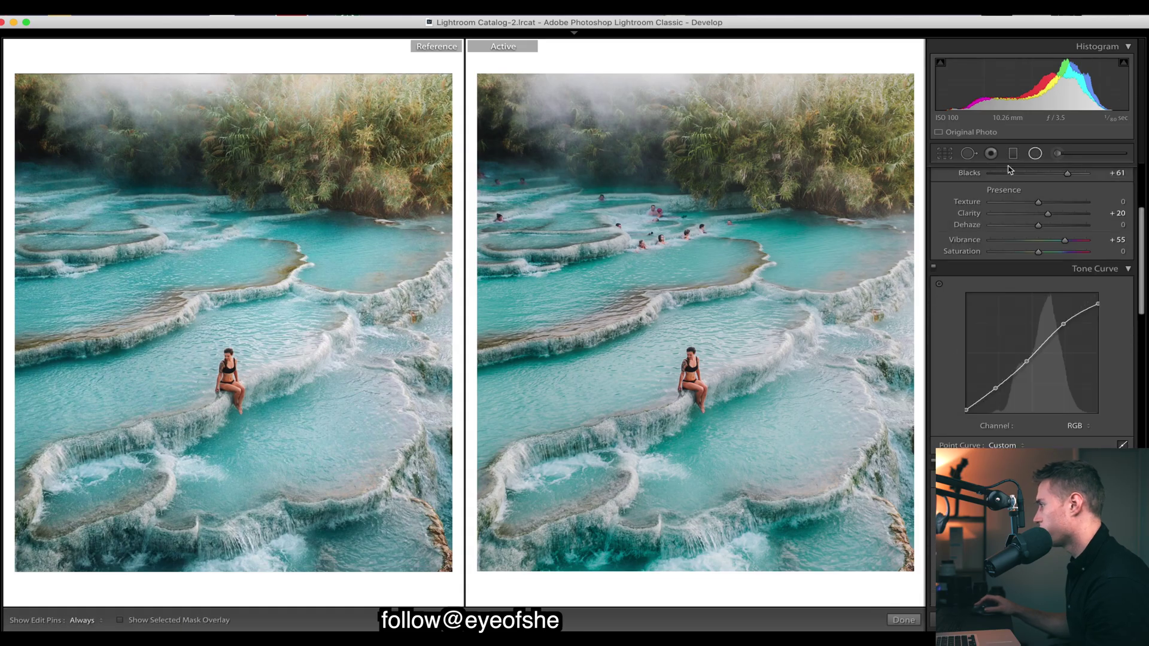
pyautogui.click(699, 369)
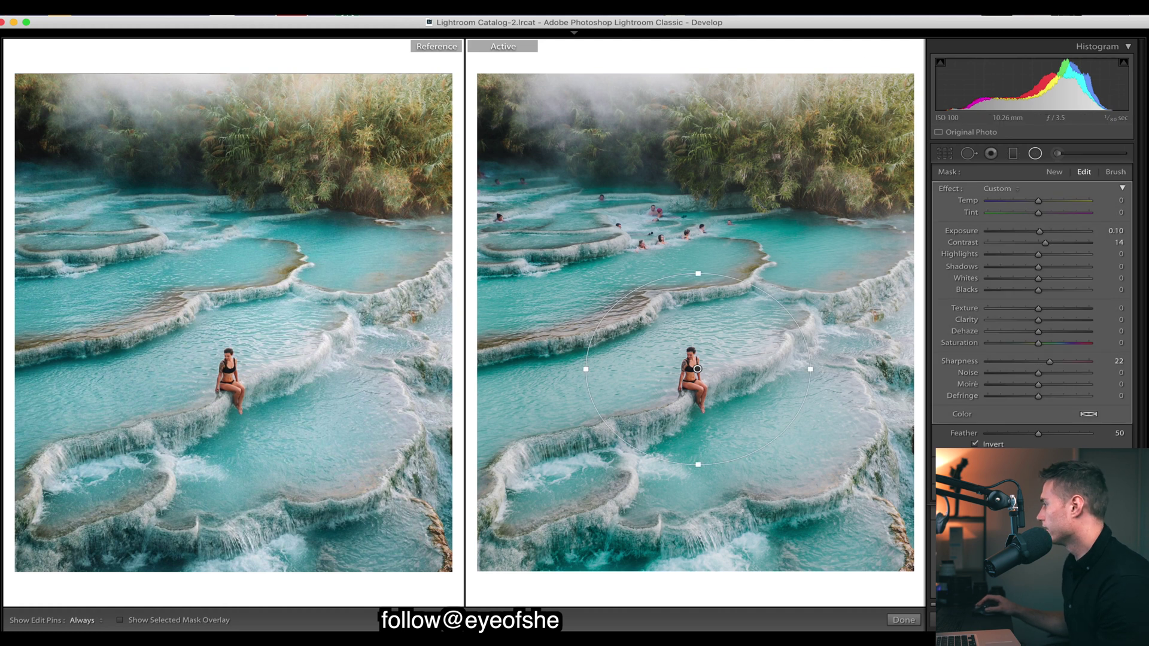
pyautogui.click(976, 444)
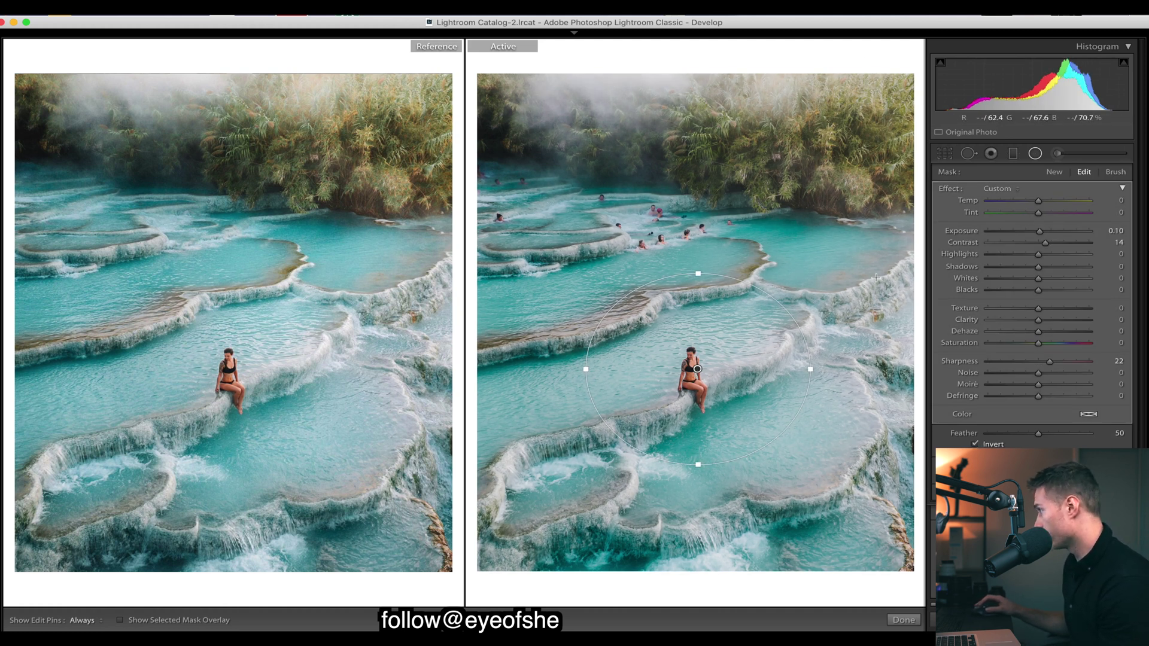
pyautogui.moveTo(1039, 231); pyautogui.dragTo(1044, 235)
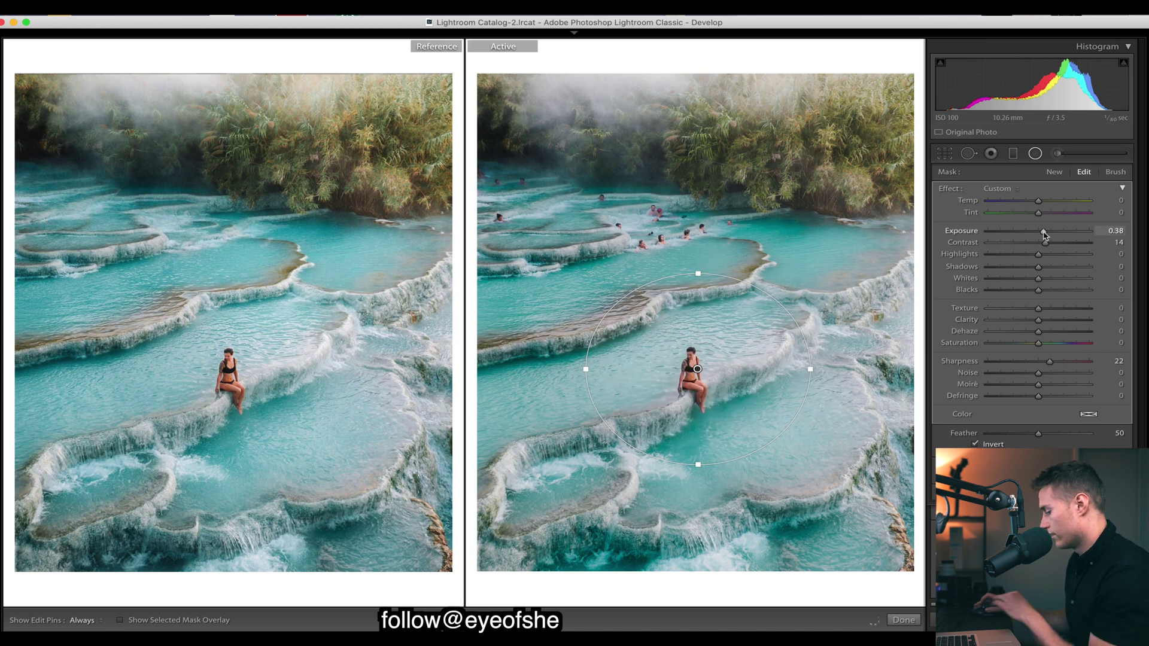
pyautogui.press('super+z')
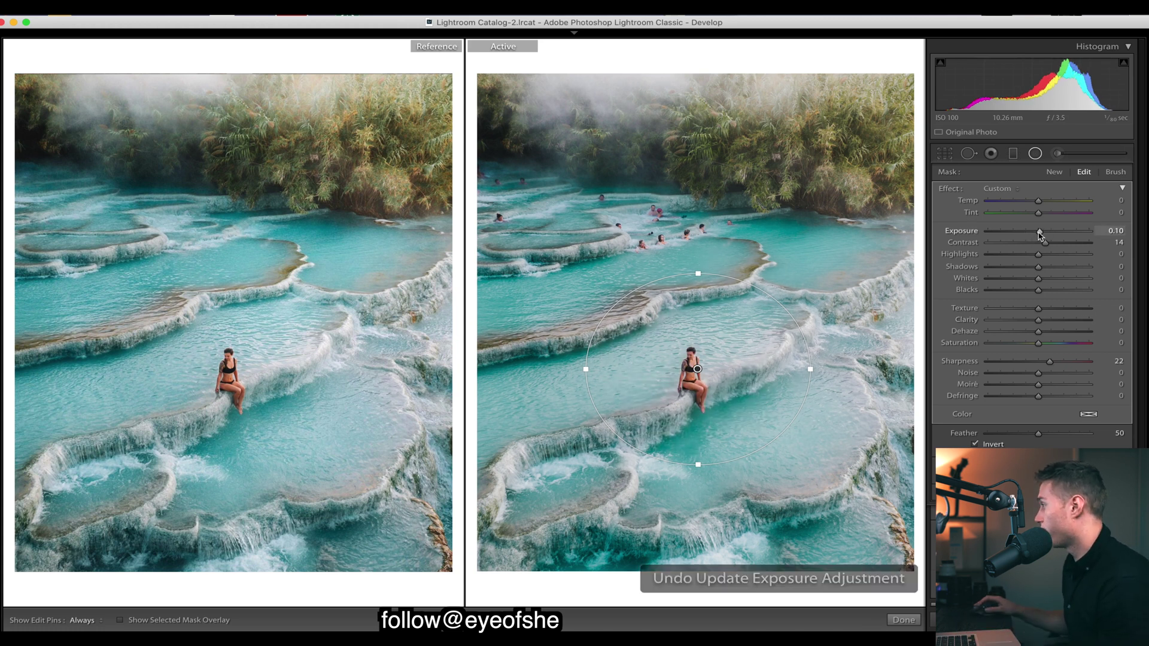
pyautogui.moveTo(1039, 232); pyautogui.dragTo(1045, 232)
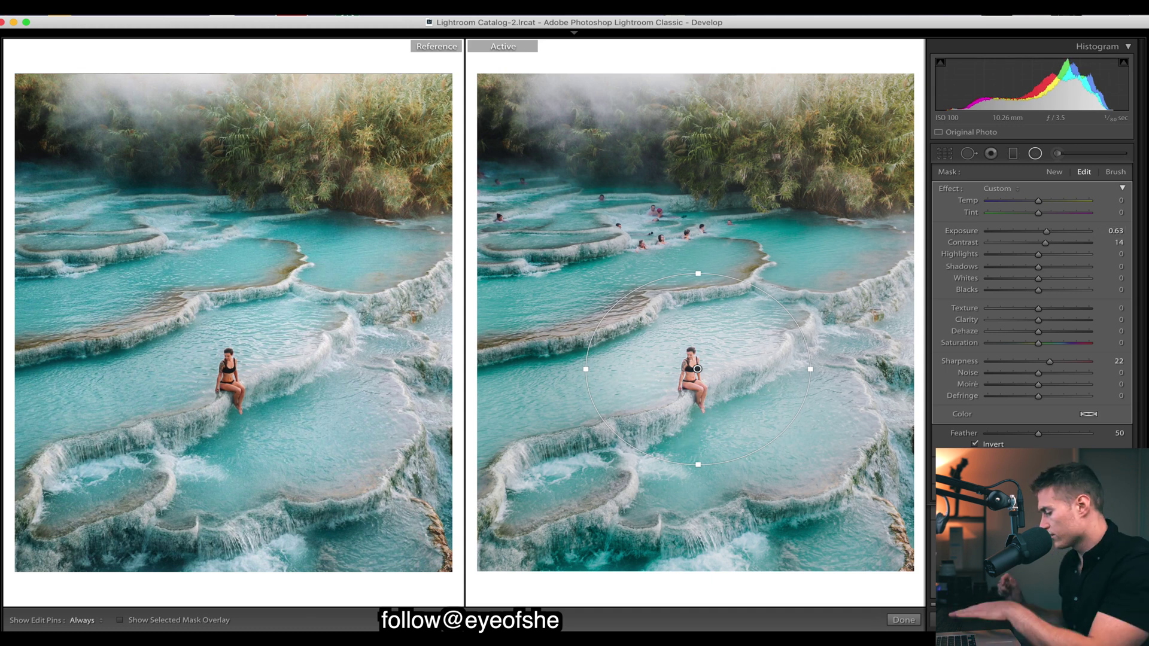
pyautogui.press('super+z')
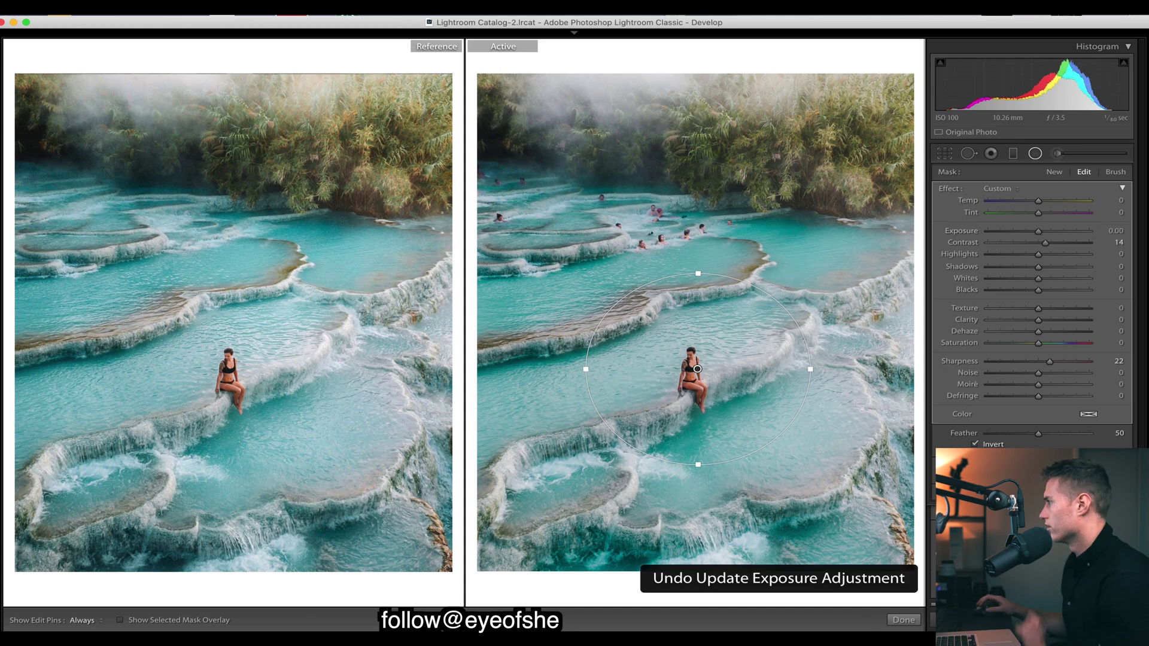
pyautogui.press('super+z')
pyautogui.doubleClick(1045, 243)
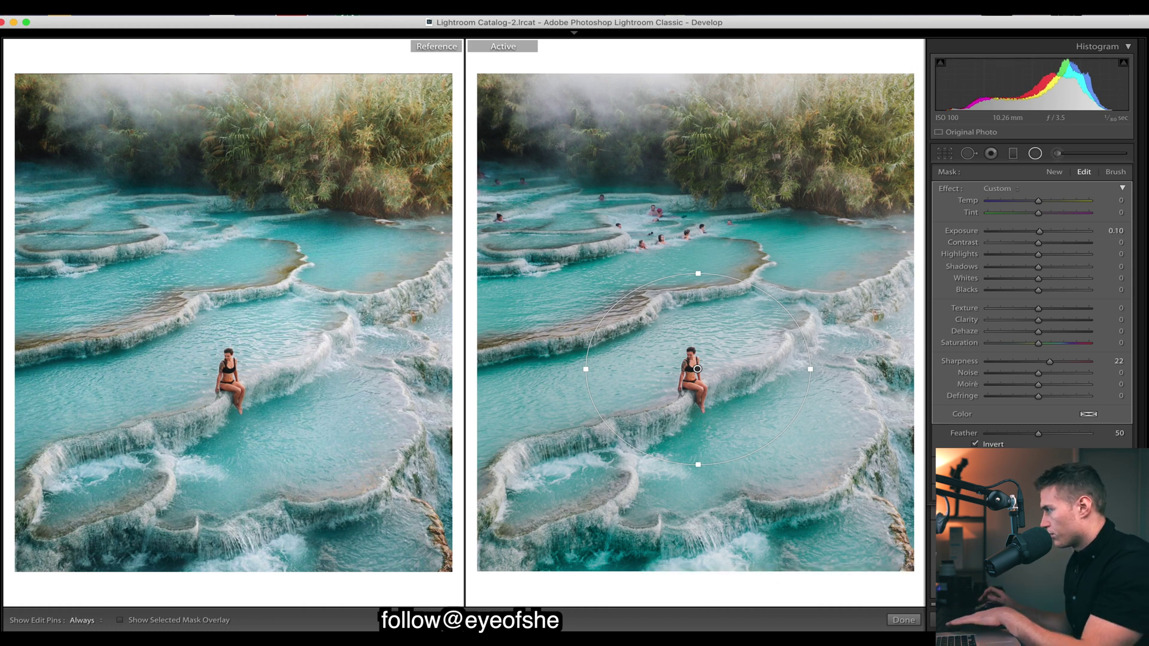
pyautogui.press('super+z')
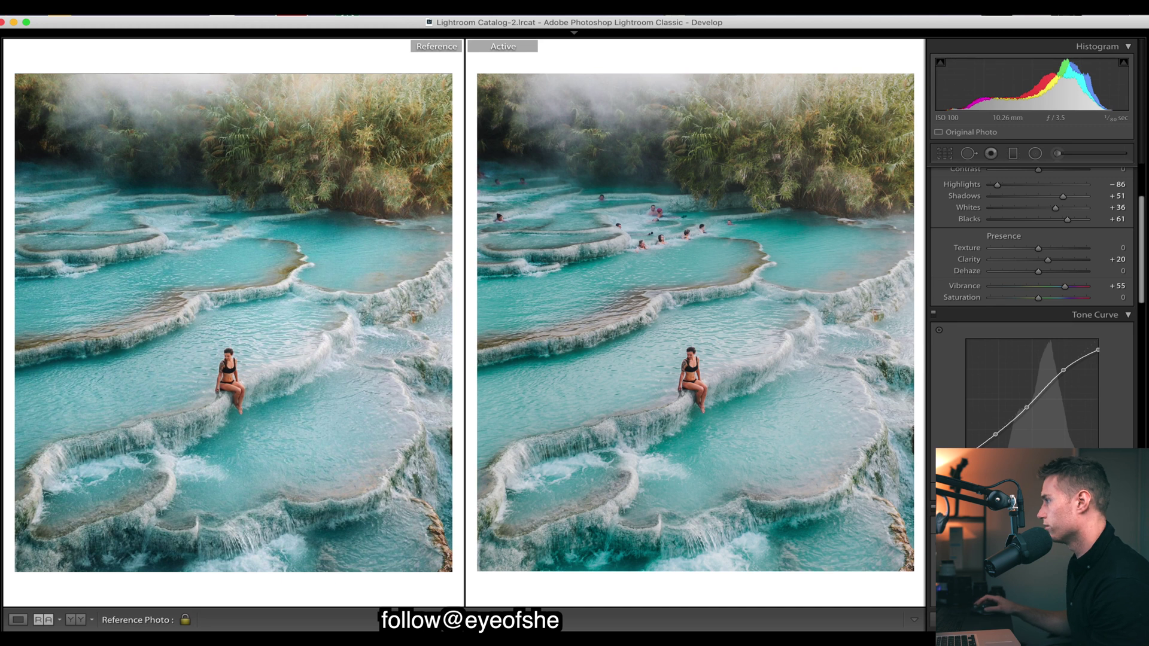
# Step: Search the application's commands for Photoshop and open the photo for editing in Adobe Photoshop 2020
pyautogui.click(389, 8)
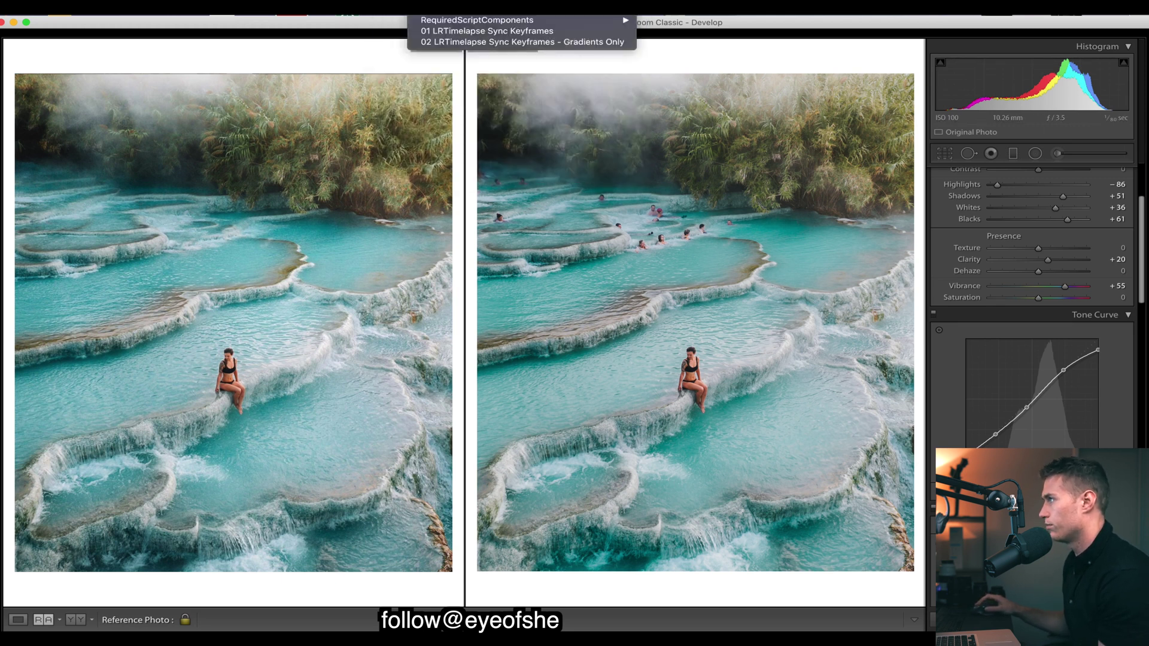
pyautogui.press('Left')
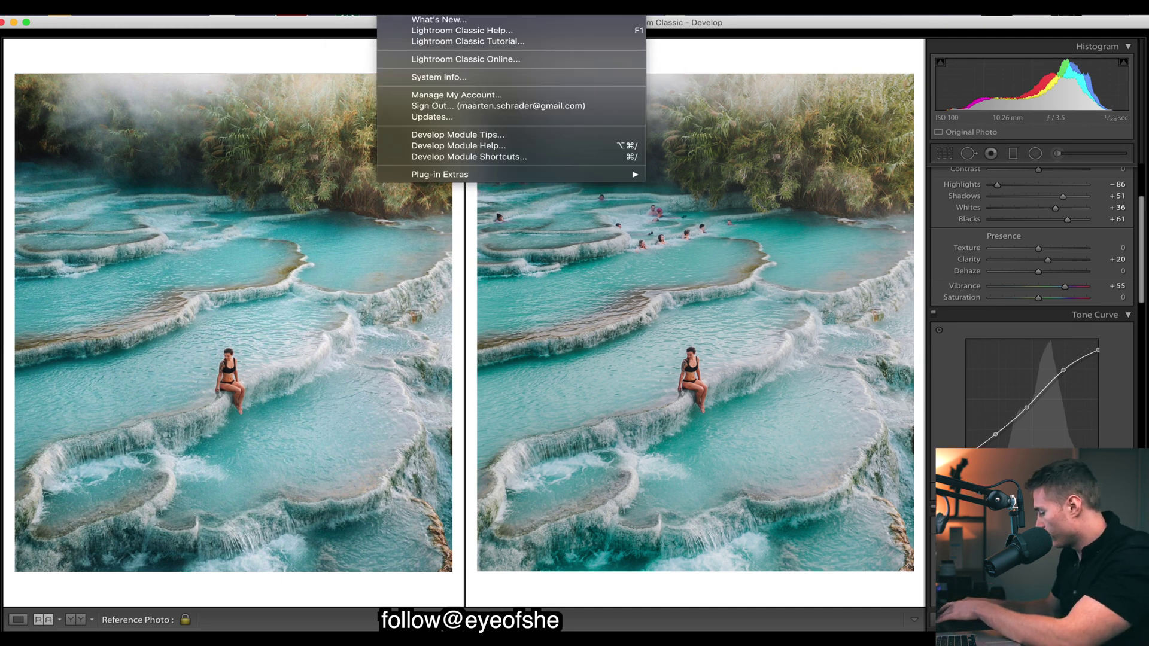
pyautogui.write('photo')
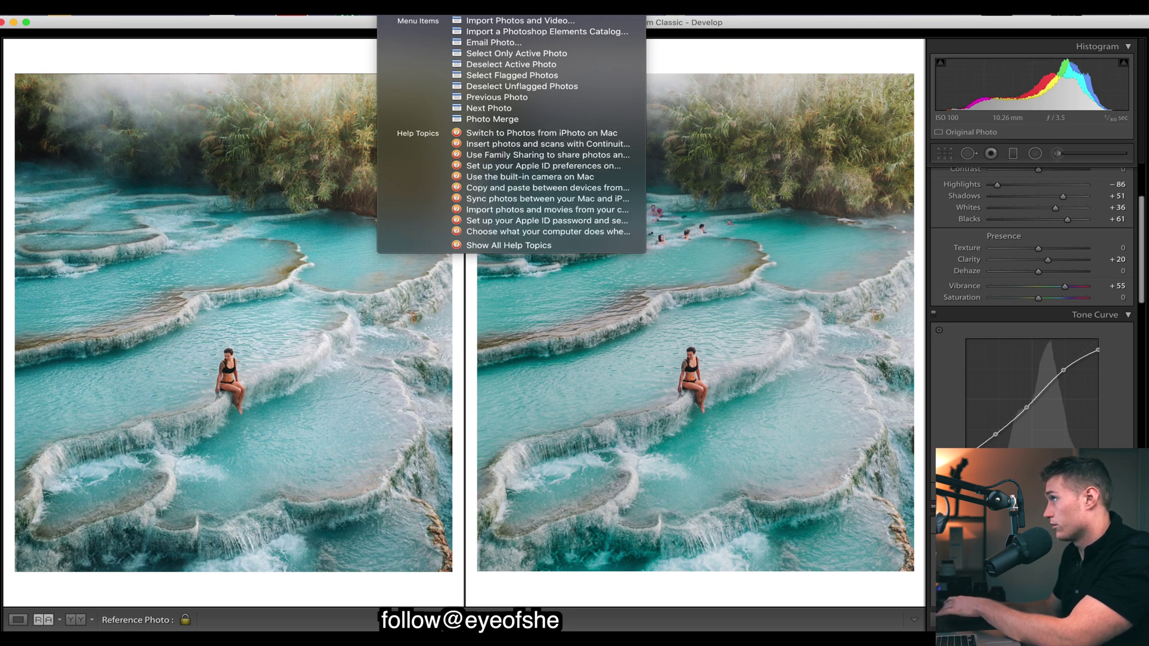
pyautogui.write('sh')
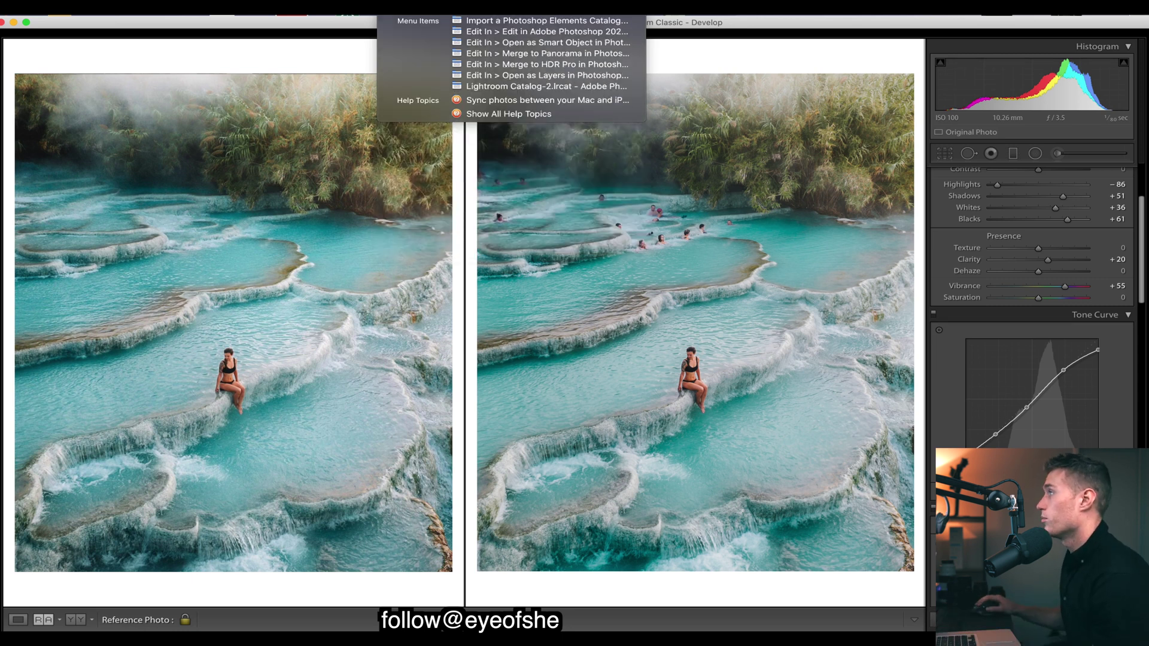
pyautogui.click(527, 33)
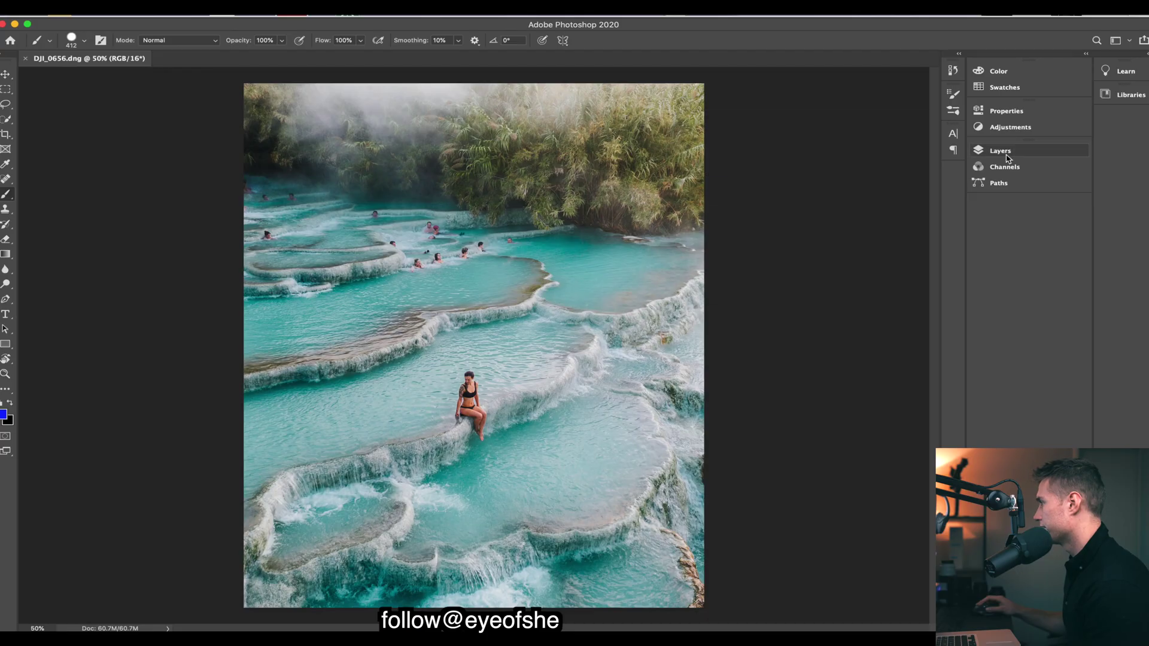
# Step: Duplicate the Background layer and clone out the bathers in the upper pools with the Clone Stamp, enlarging its brush to 125
pyautogui.click(1000, 152)
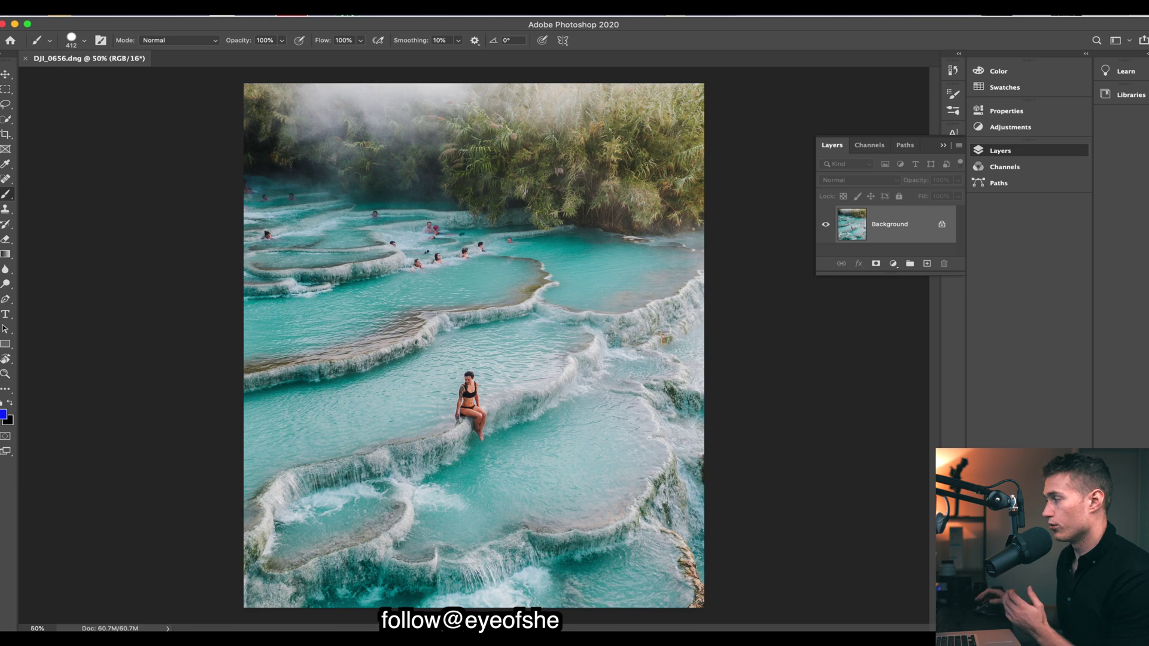
pyautogui.moveTo(882, 221); pyautogui.dragTo(928, 267)
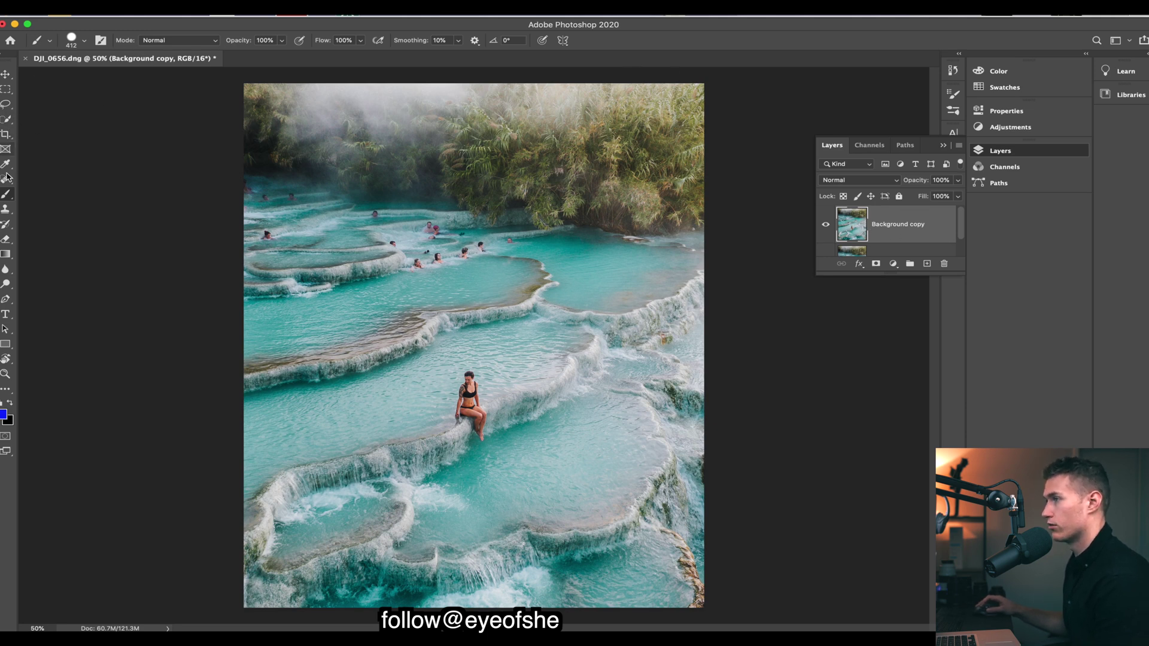
pyautogui.click(6, 209)
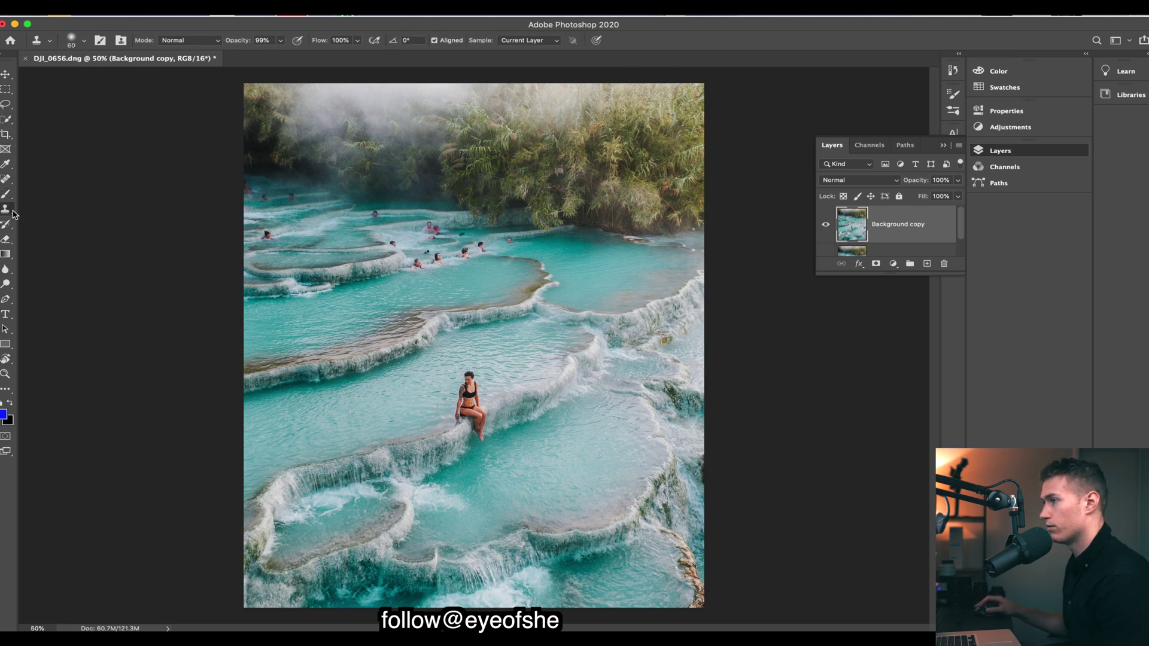
pyautogui.press(']')
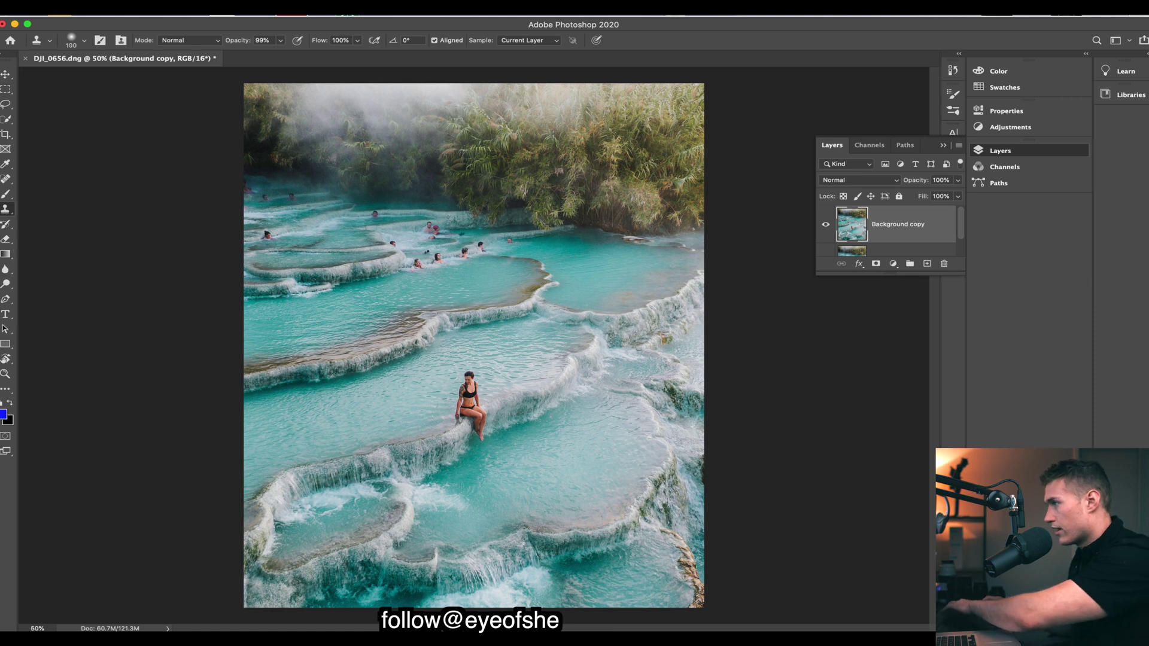
pyautogui.press(']')
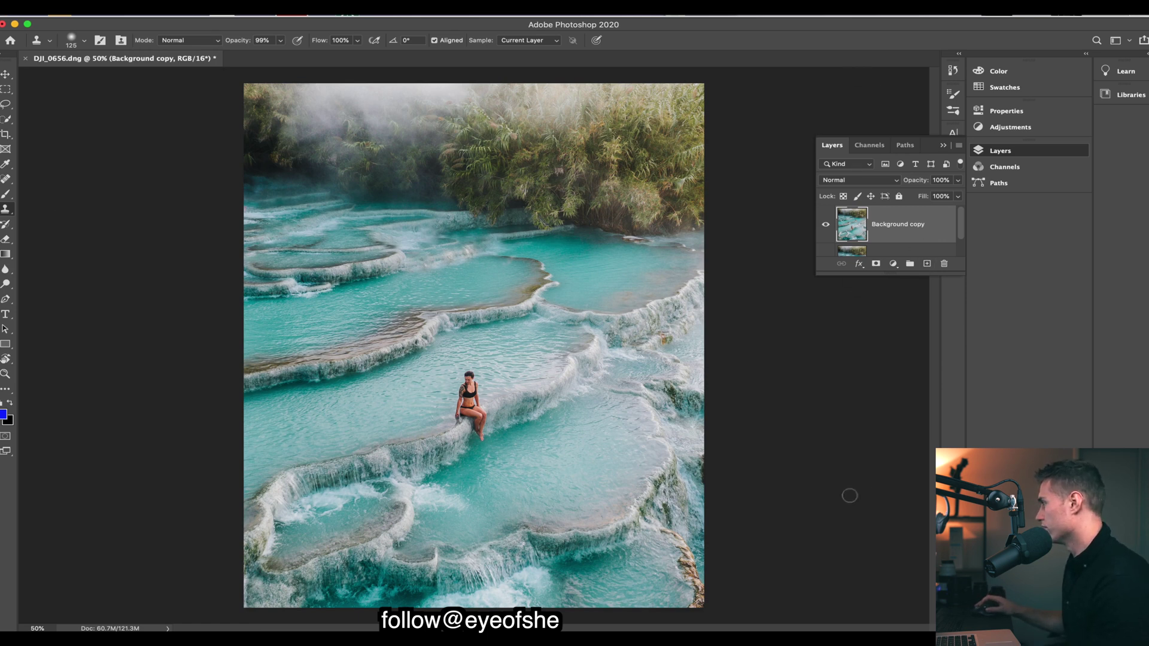
# Step: Save the retouched photo and switch back to Lightroom Classic to view its Develop settings beside the reference
pyautogui.click(993, 150)
pyautogui.click(63, 7)
pyautogui.moveTo(96, 7)
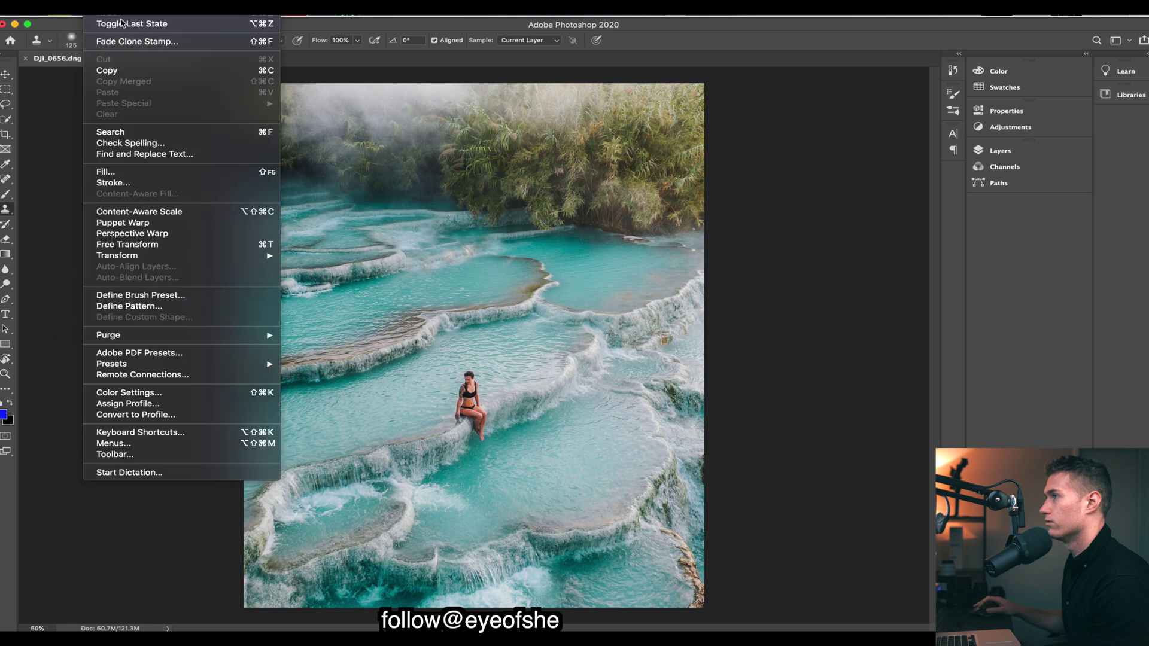
pyautogui.click(90, 113)
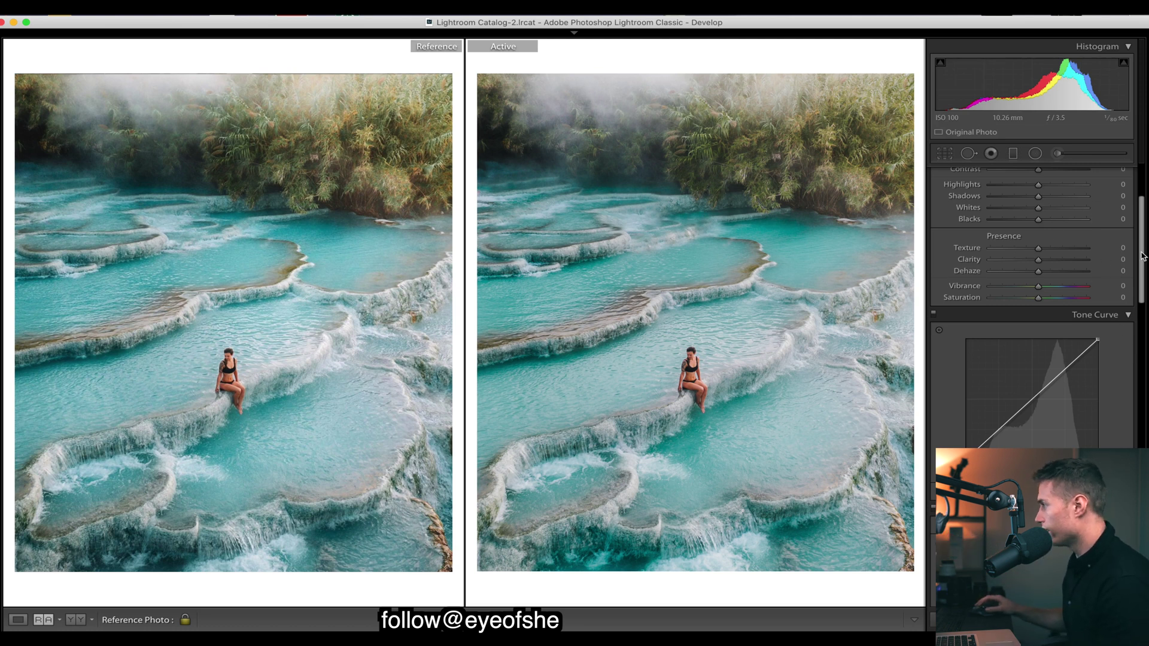
pyautogui.moveTo(1143, 257); pyautogui.dragTo(1143, 220)
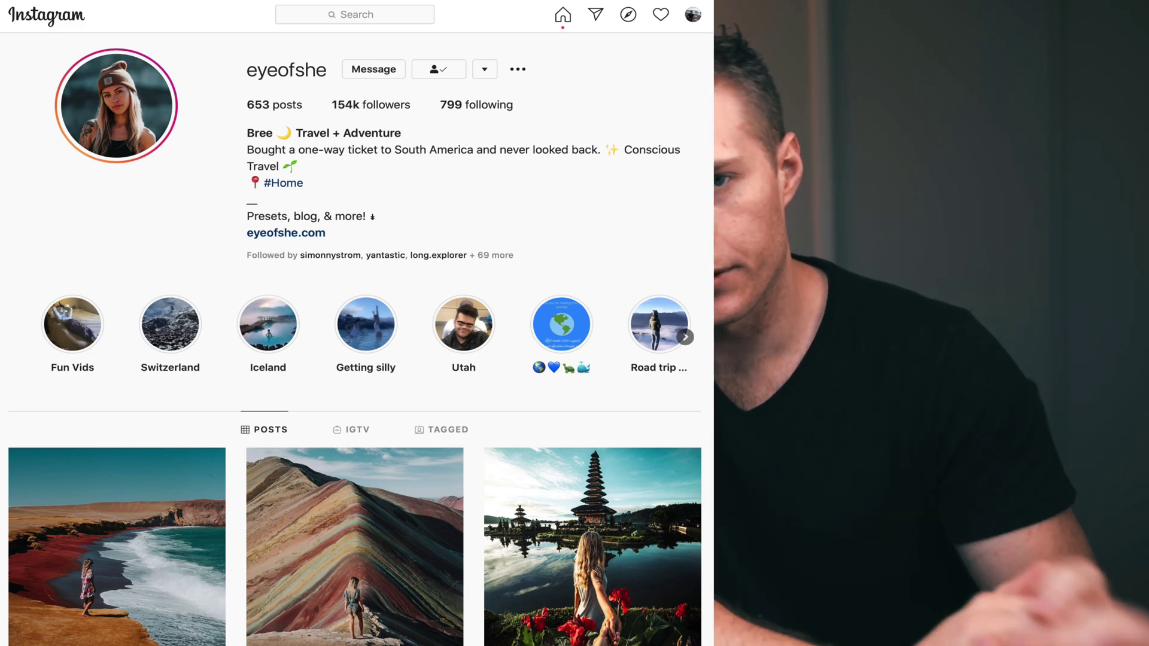
pyautogui.scroll(-15, 357, 335)
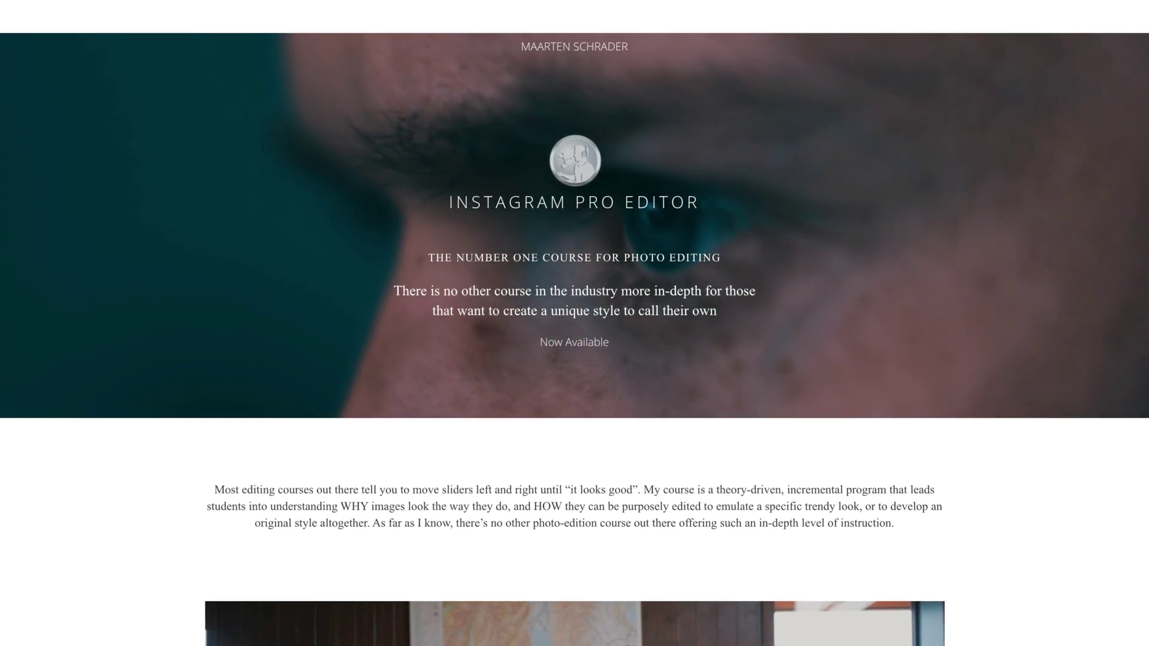
pyautogui.scroll(-4, 574, 335)
pyautogui.scroll(-10, 574, 335)
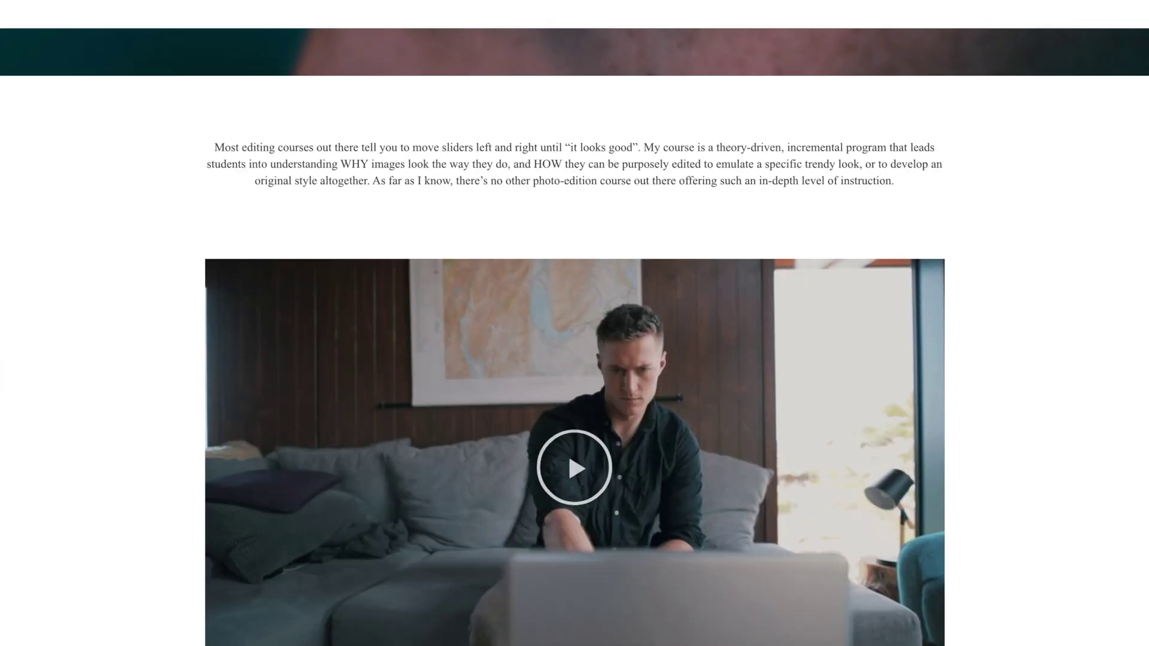
pyautogui.scroll(-3, 575, 335)
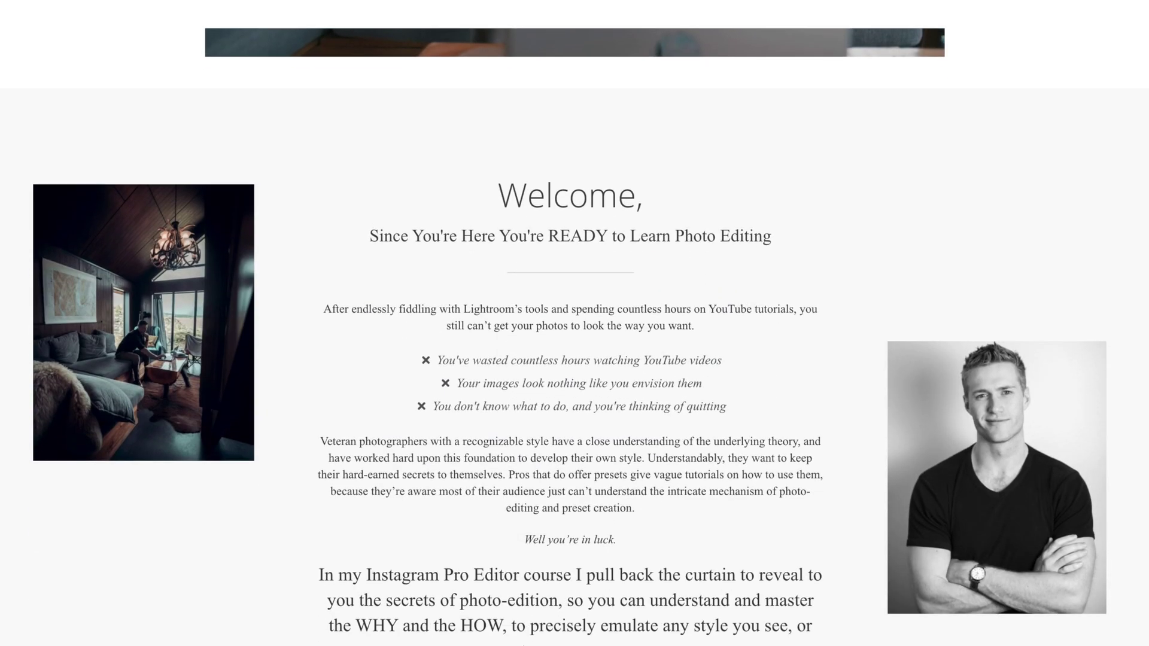